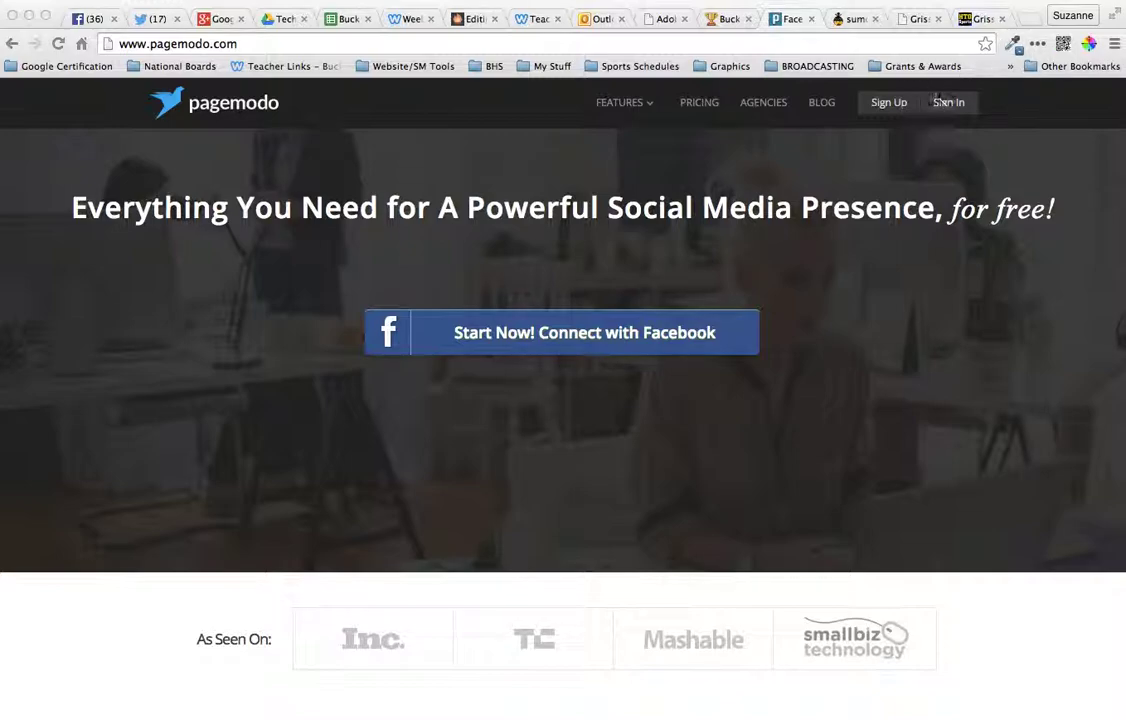
{"action": "left_click", "coordinate": [93, 19]}
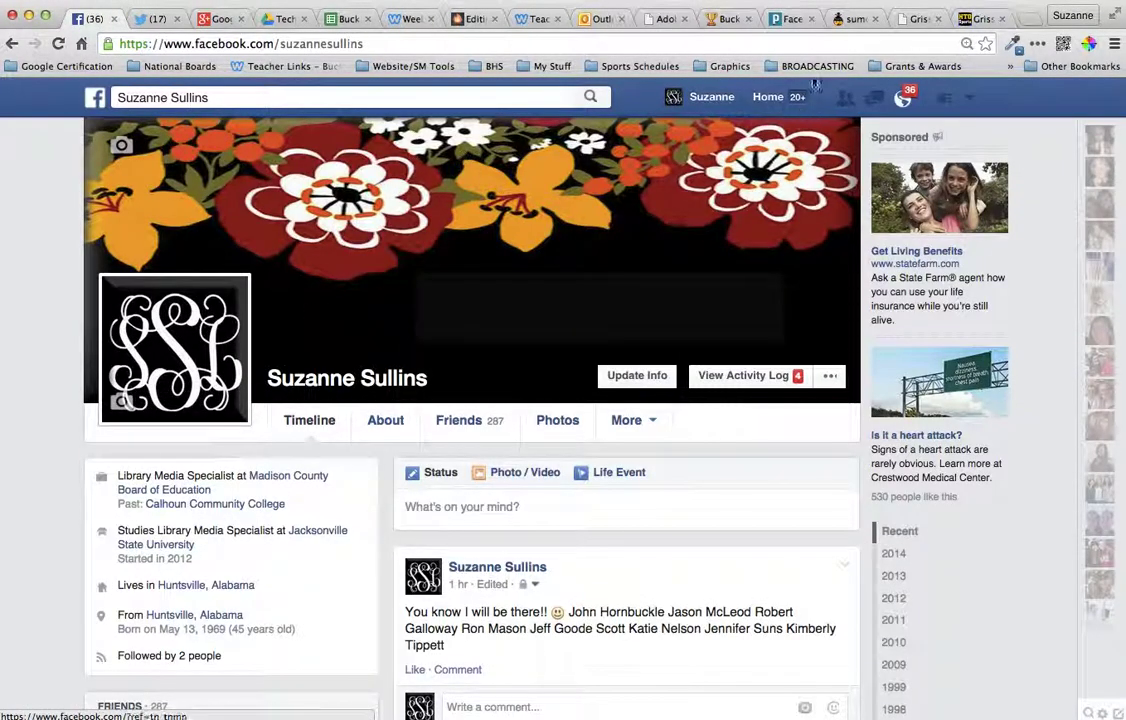
{"action": "left_click", "coordinate": [793, 20]}
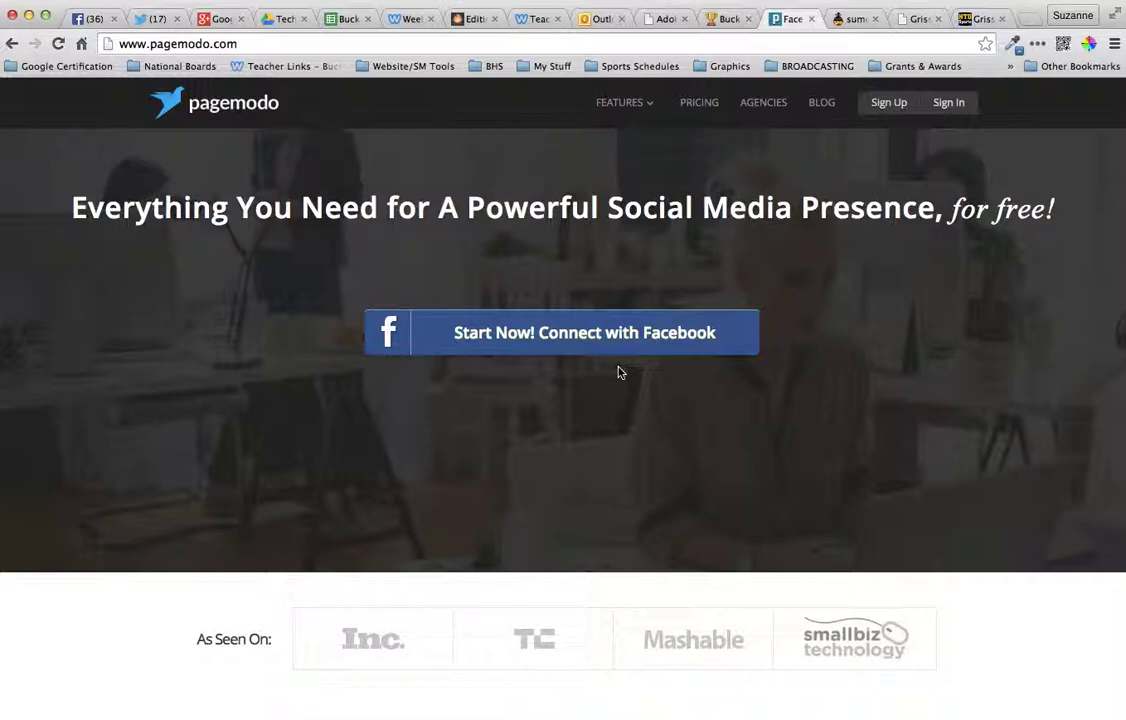
Sign in to Pagemodo and open the Post Designer to look over its suggested themes.
{"action": "left_click", "coordinate": [952, 112]}
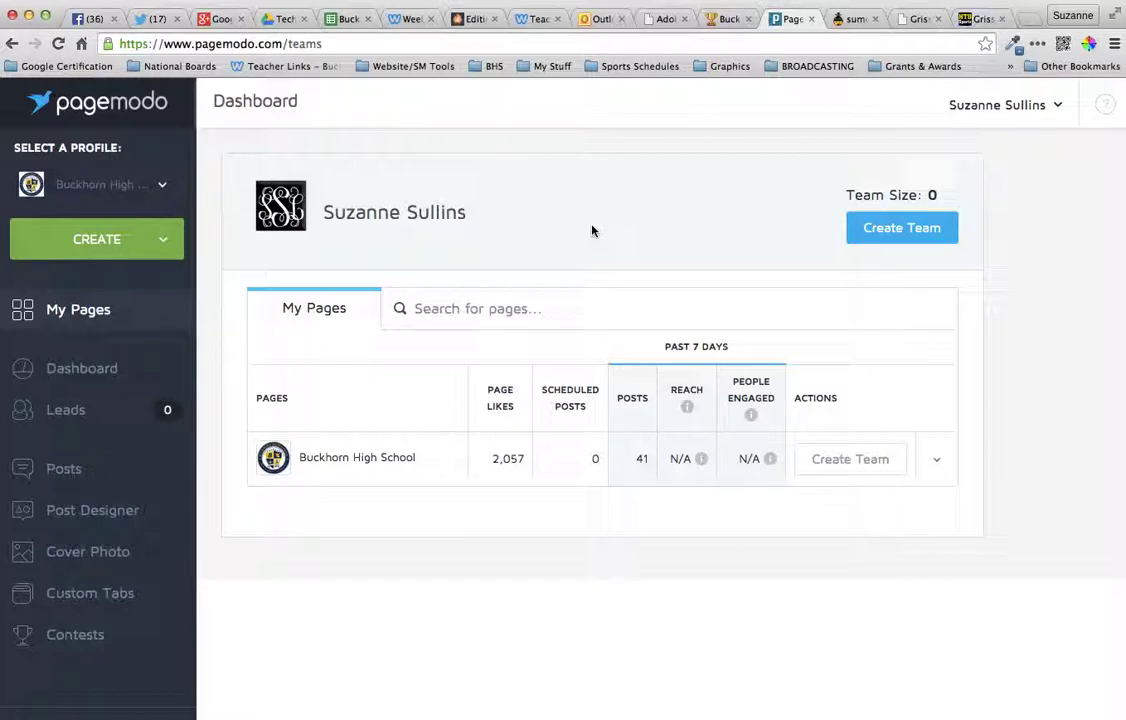
{"action": "left_click", "coordinate": [83, 513]}
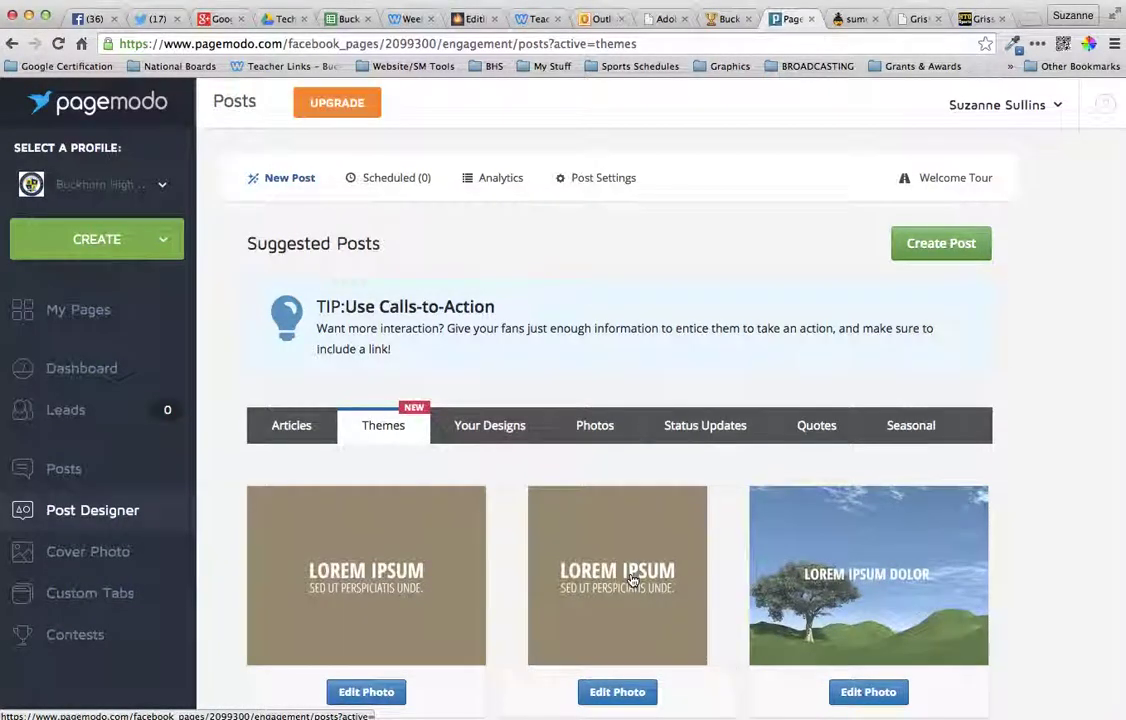
{"action": "scroll", "coordinate": [632, 580], "scroll_direction": "down", "scroll_amount": 10}
{"action": "scroll", "coordinate": [632, 580], "scroll_direction": "down", "scroll_amount": 10}
{"action": "scroll", "coordinate": [632, 580], "scroll_direction": "up", "scroll_amount": 20}
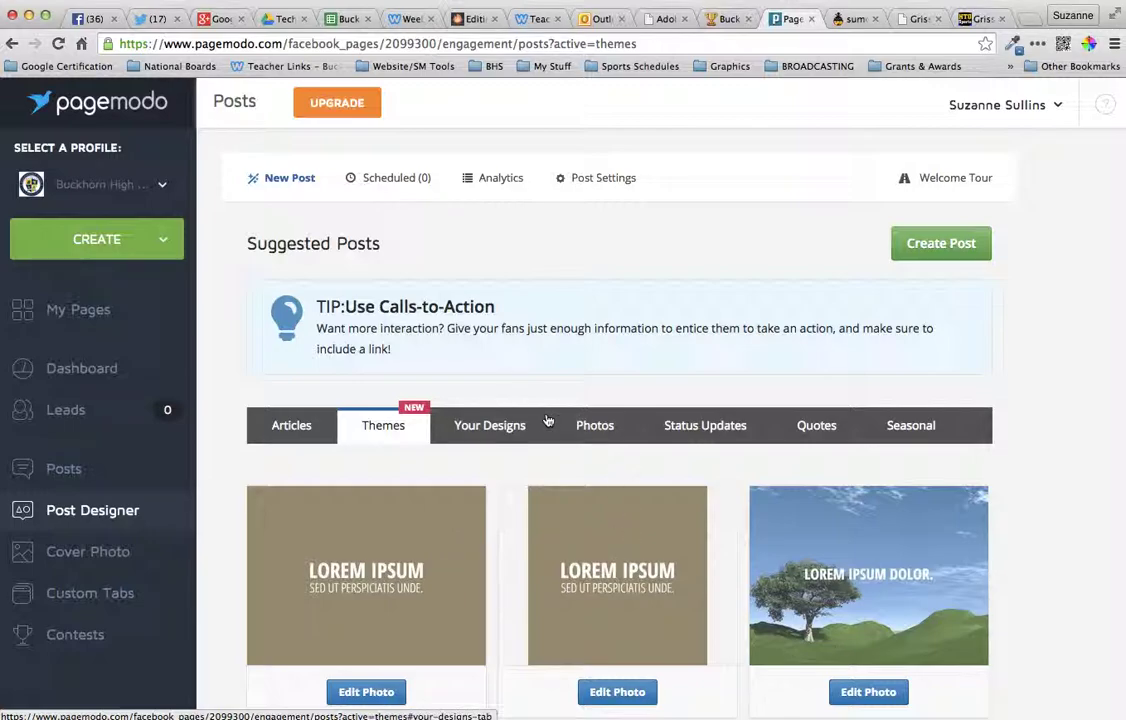
Show your own saved designs and find the golf tournament draft with the golf club image.
{"action": "left_click", "coordinate": [512, 428]}
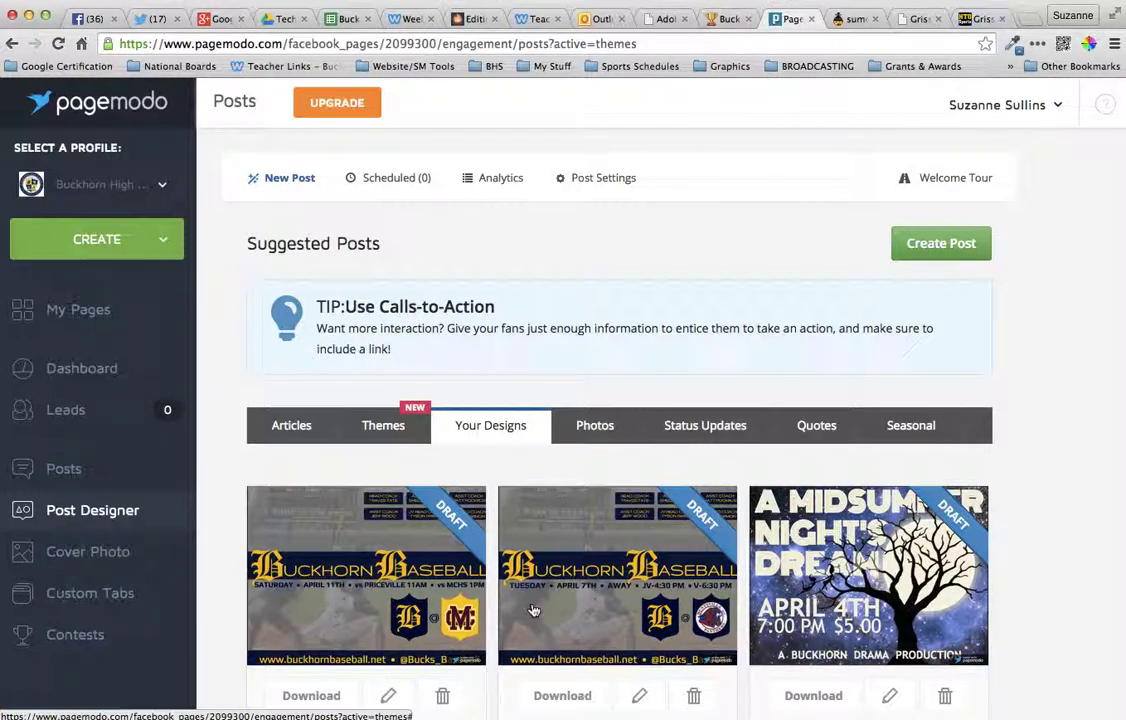
{"action": "scroll", "coordinate": [604, 599], "scroll_direction": "down", "scroll_amount": 5}
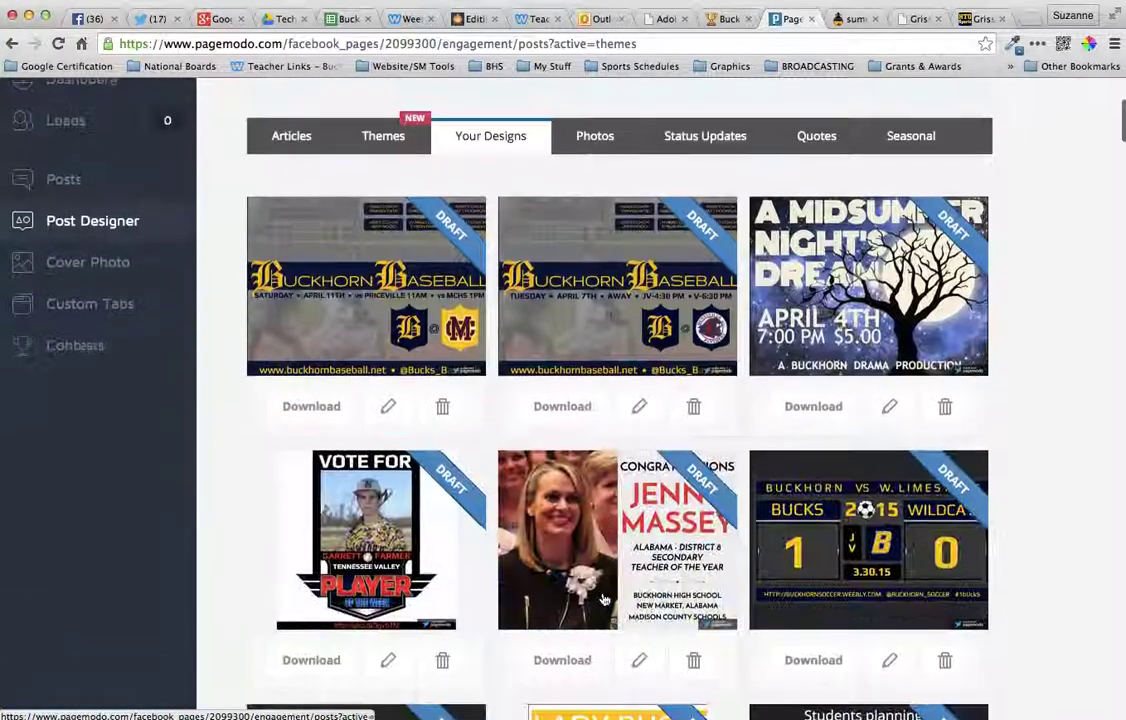
{"action": "scroll", "coordinate": [604, 599], "scroll_direction": "down", "scroll_amount": 3}
{"action": "scroll", "coordinate": [604, 599], "scroll_direction": "down", "scroll_amount": 3}
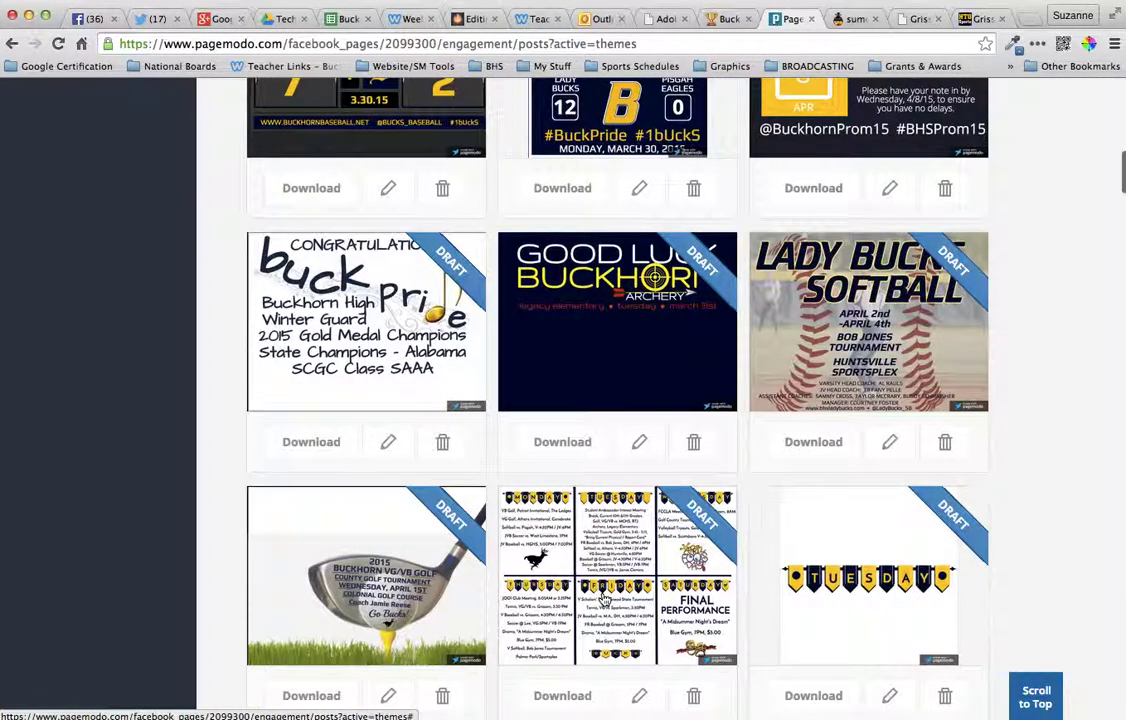
{"action": "scroll", "coordinate": [604, 599], "scroll_direction": "down", "scroll_amount": 2}
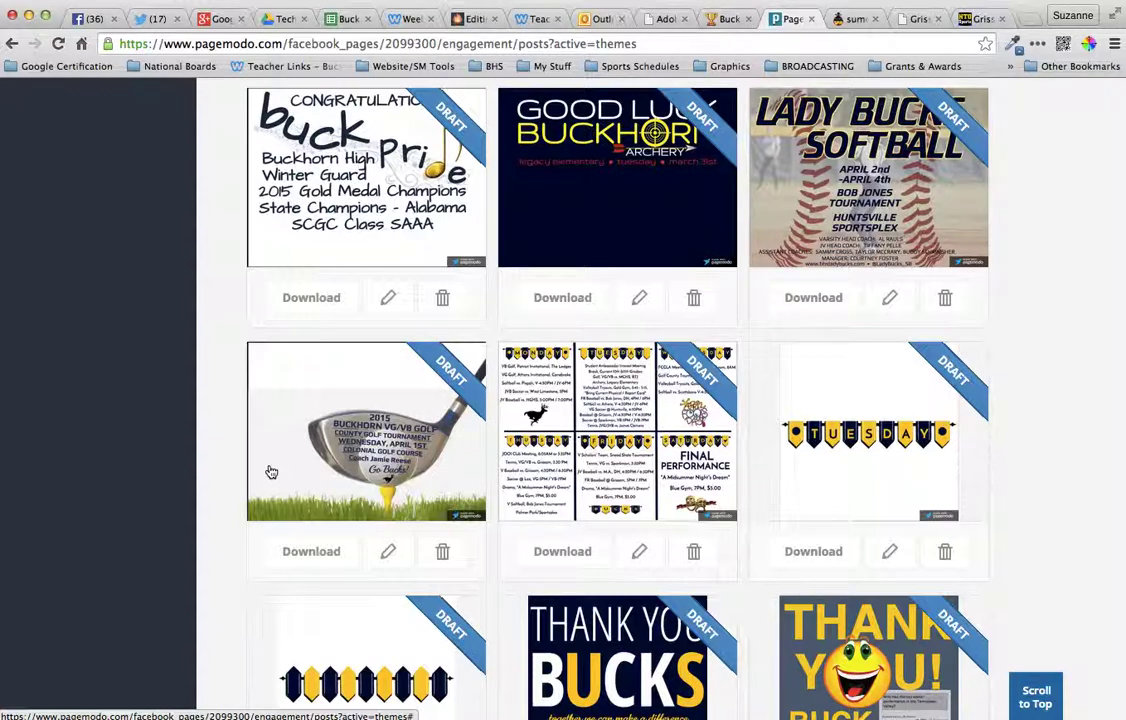
{"action": "left_click", "coordinate": [857, 19]}
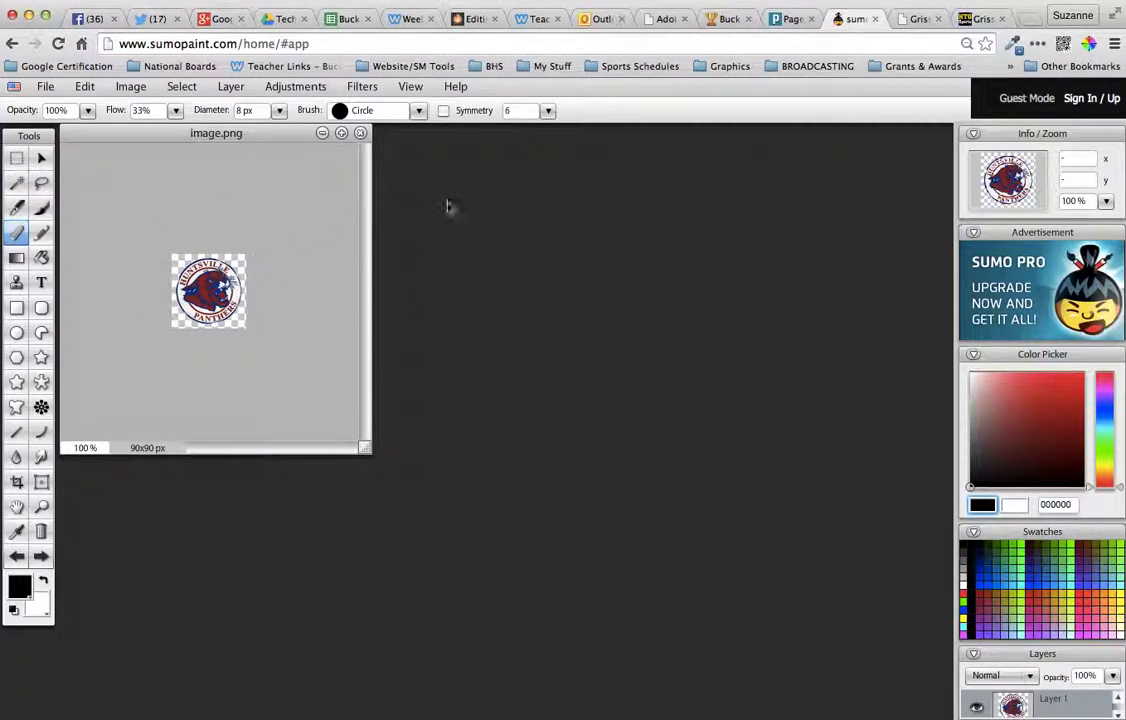
{"action": "left_click", "coordinate": [798, 22]}
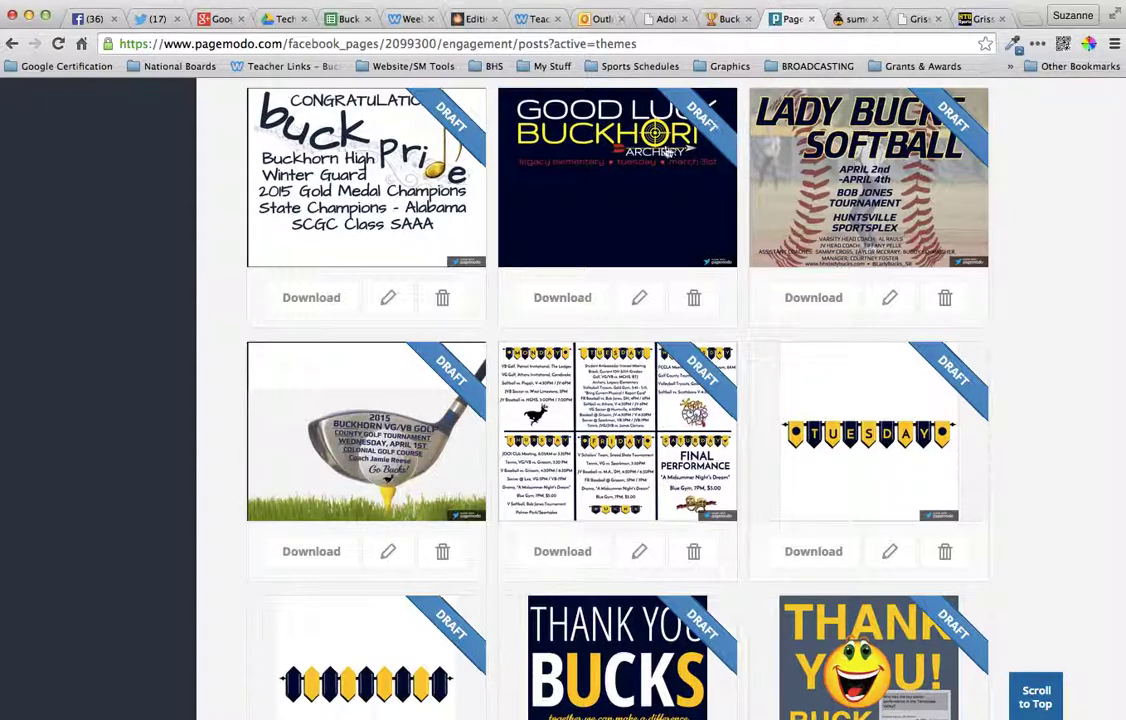
Open the golf club draft for editing and replace its COUNTY GOLF TOURNAMENT line with the invitational's title in capitals.
{"action": "left_click", "coordinate": [270, 461]}
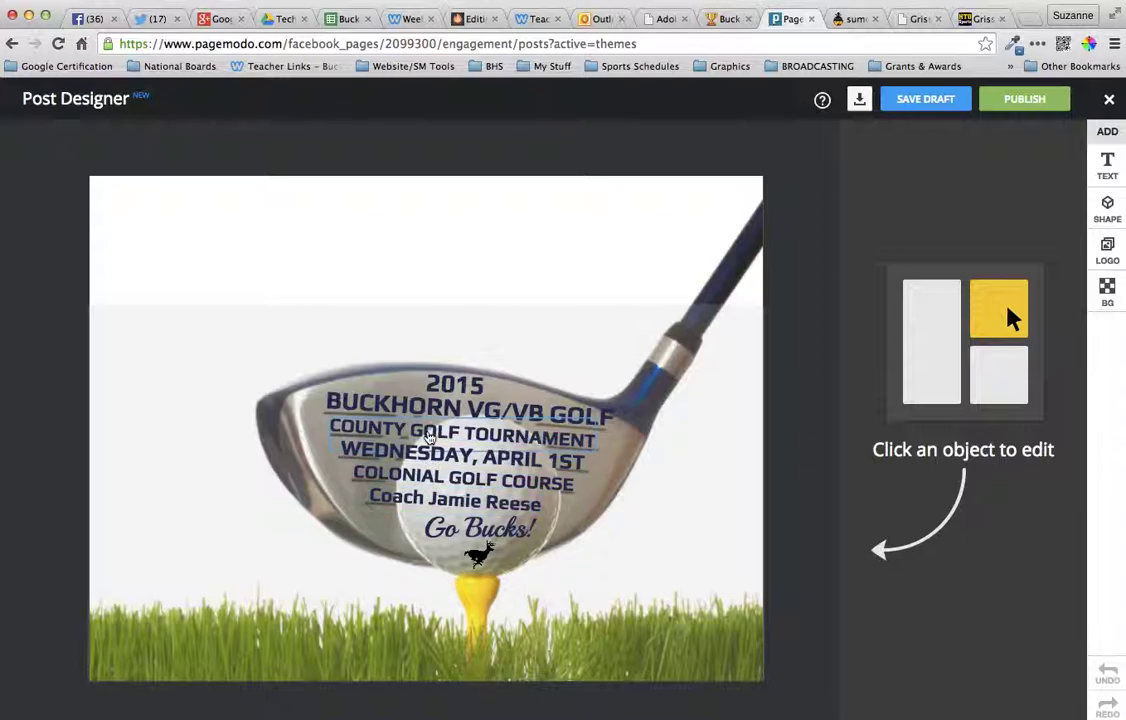
{"action": "left_click", "coordinate": [429, 437]}
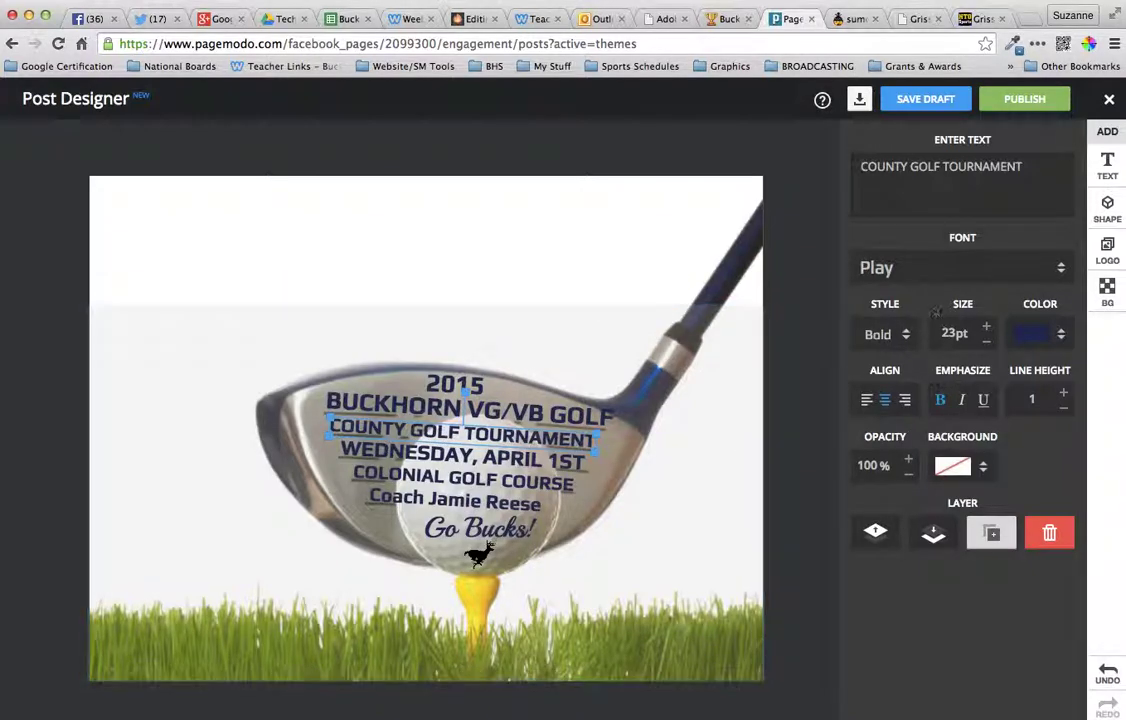
{"action": "triple_click", "coordinate": [940, 167]}
{"action": "type", "text": "HOGNA"}
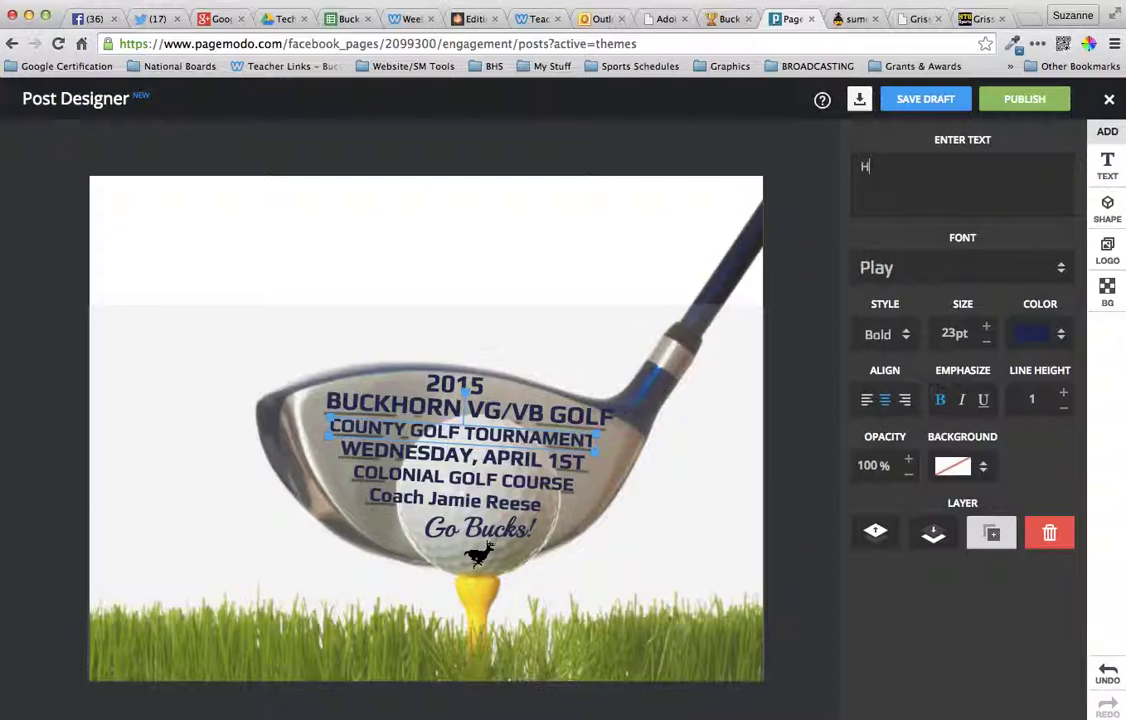
{"action": "key", "text": "BackSpace"}
{"action": "key", "text": "BackSpace"}
{"action": "type", "text": "AN "}
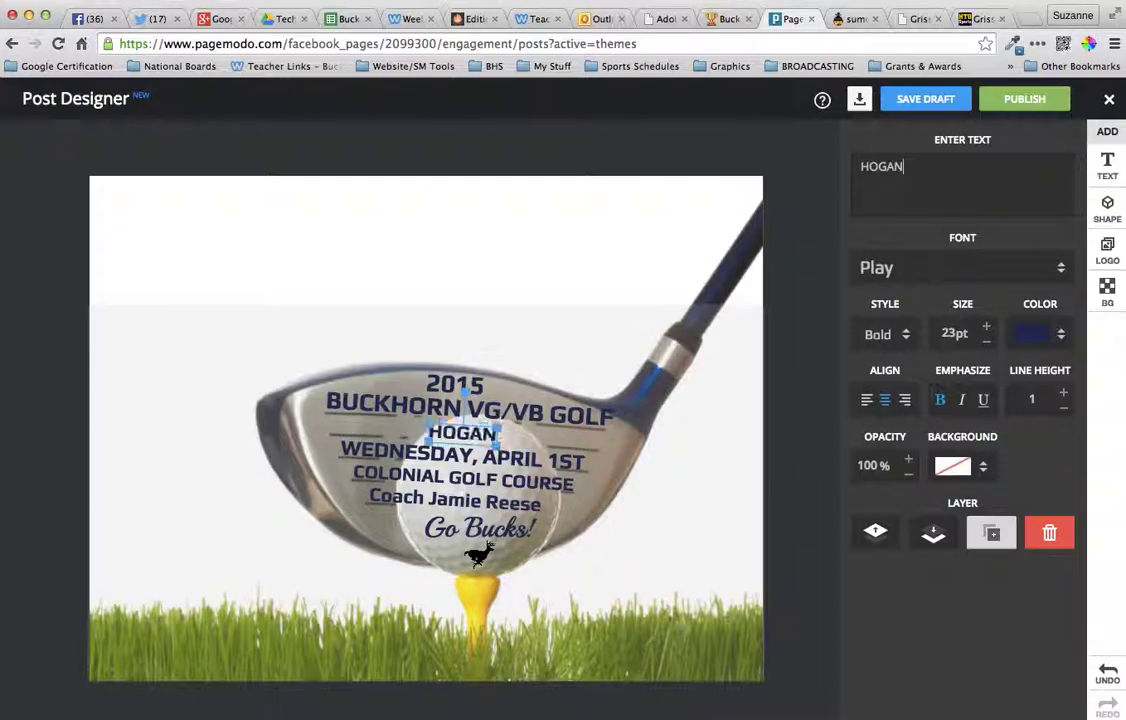
{"action": "type", "text": "VAIGHN"}
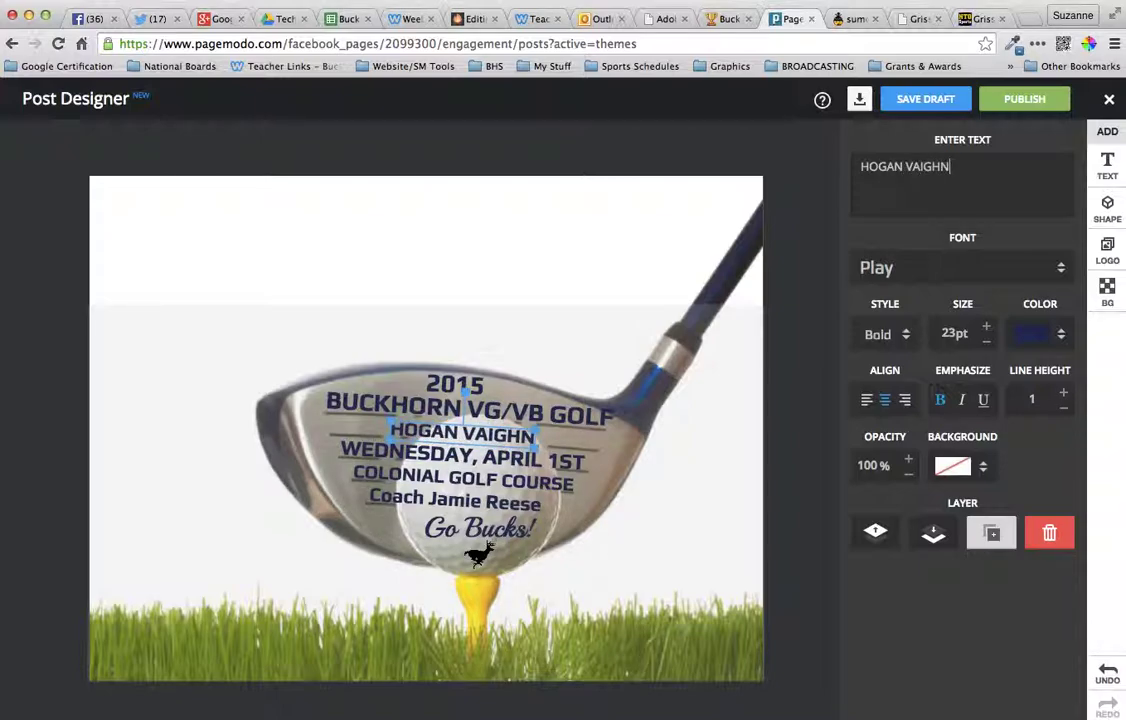
{"action": "key", "text": "BackSpace"}
{"action": "key", "text": "BackSpace"}
{"action": "key", "text": "BackSpace"}
{"action": "key", "text": "BackSpace"}
{"action": "type", "text": "UGHN "}
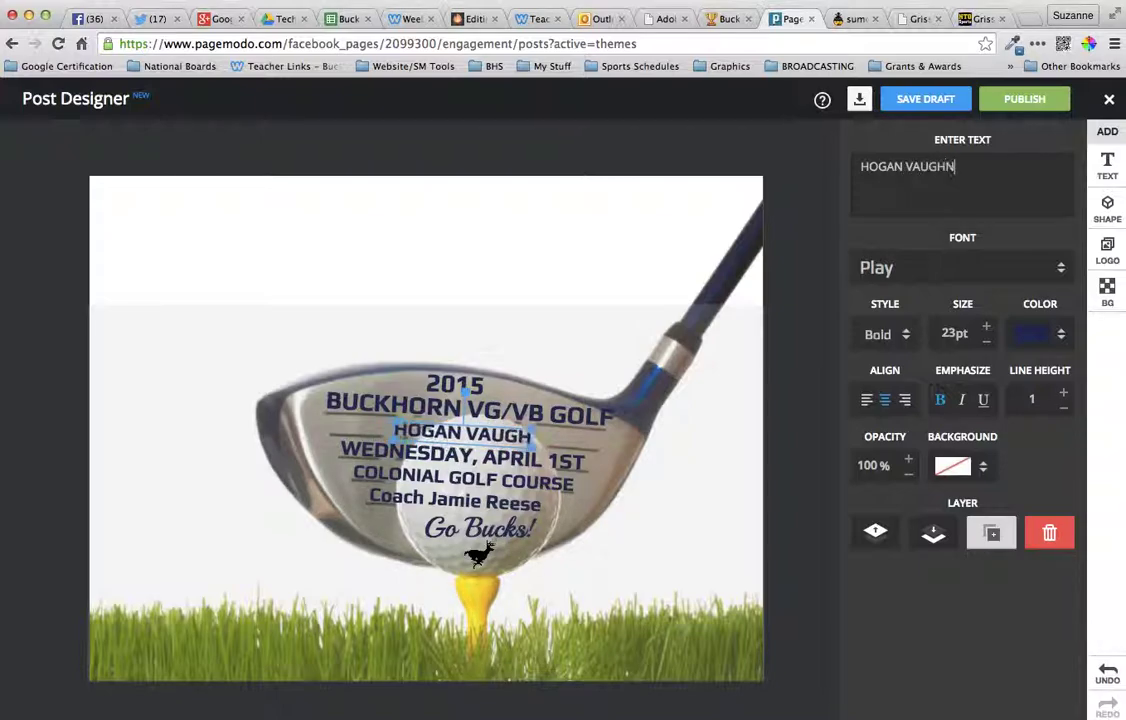
{"action": "type", "text": "INVITATIONAL"}
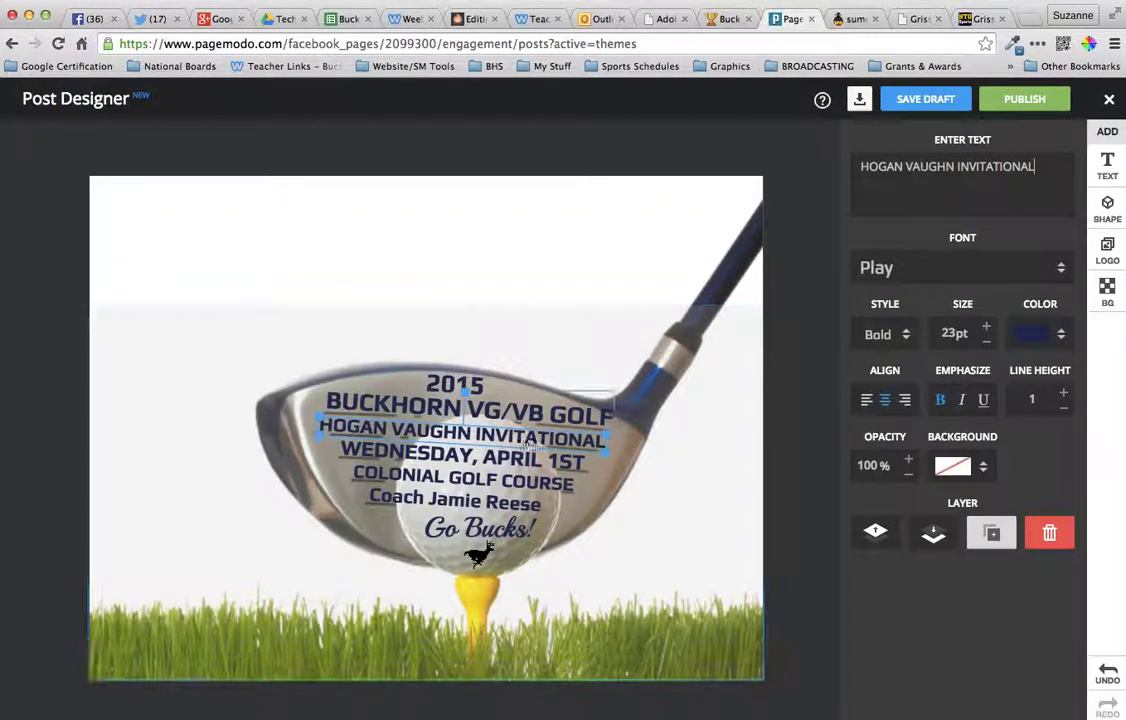
Change the date line on the golf club to "MONDAY, APRIL 6TH".
{"action": "left_click", "coordinate": [518, 477]}
{"action": "left_click", "coordinate": [522, 463]}
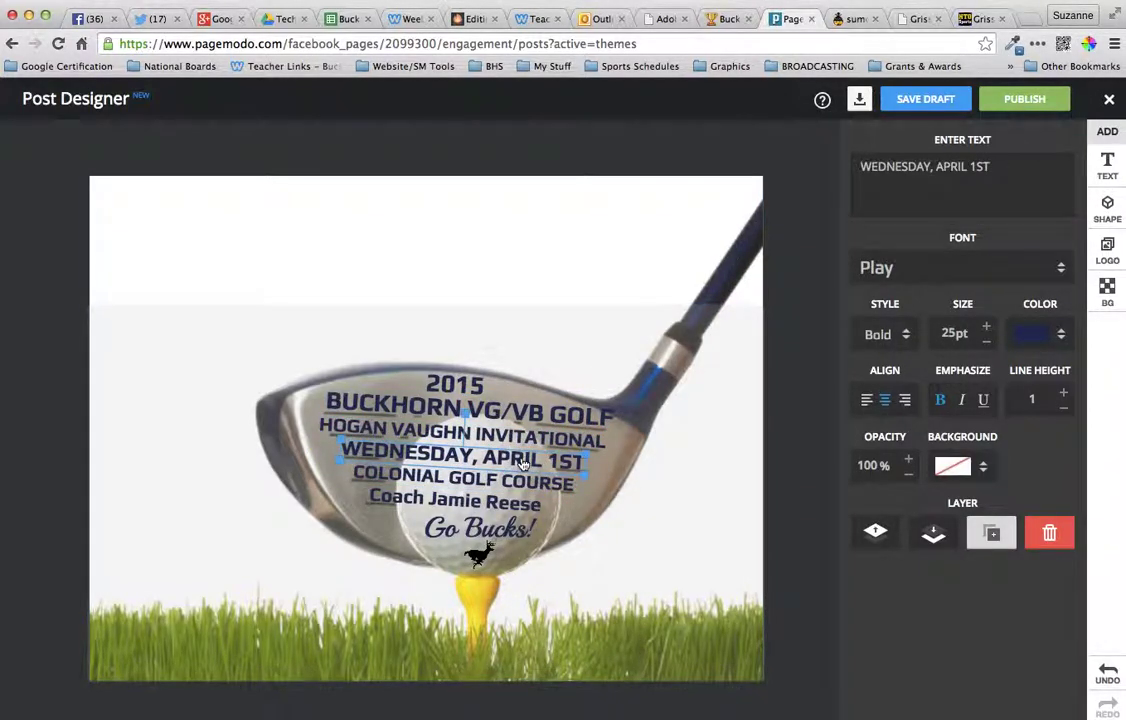
{"action": "left_click_drag", "start_coordinate": [905, 166], "coordinate": [860, 166]}
{"action": "type", "text": "MON"}
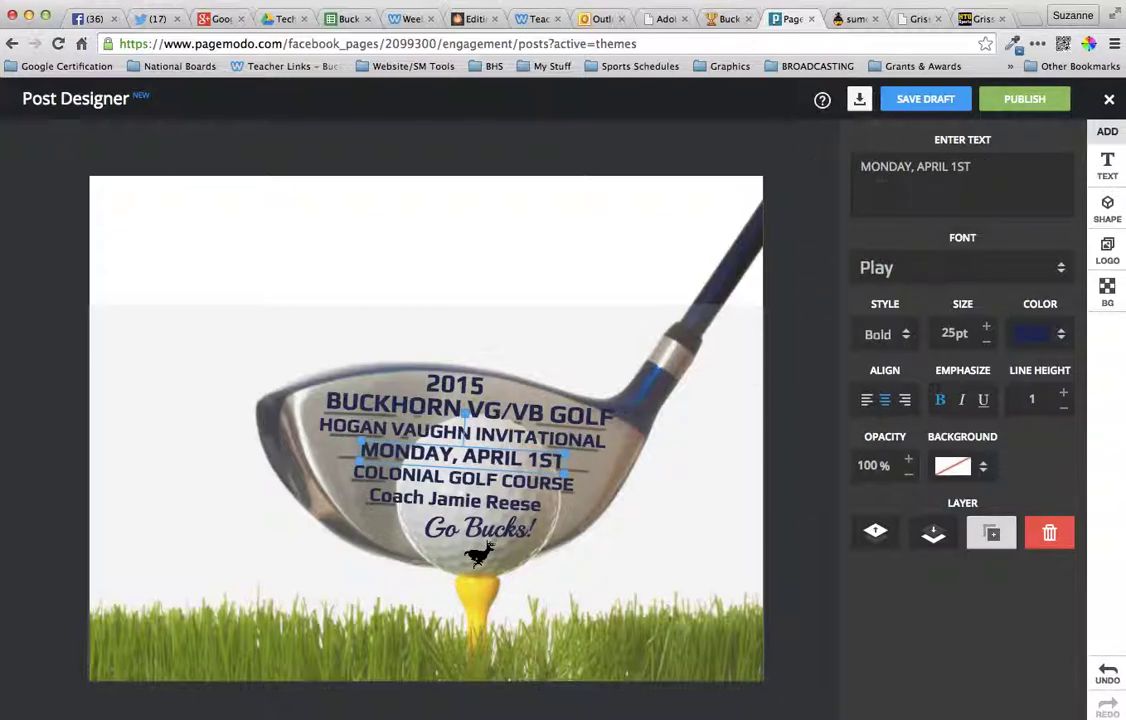
{"action": "left_click_drag", "start_coordinate": [968, 166], "coordinate": [951, 167]}
{"action": "type", "text": "6"}
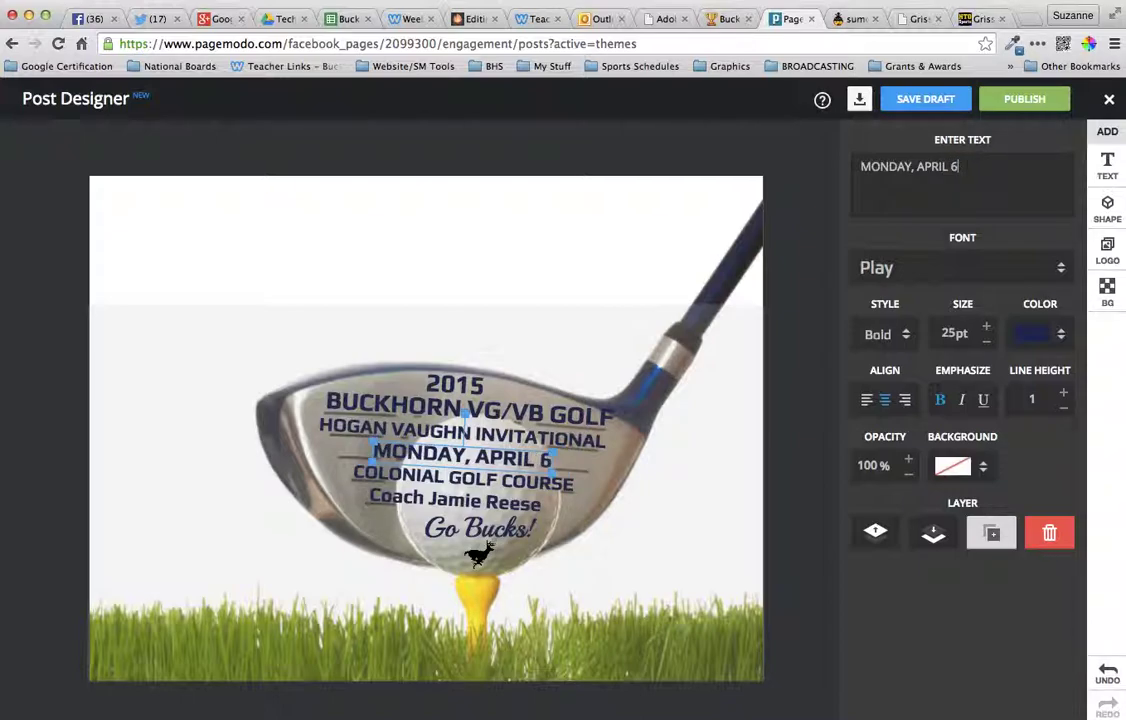
{"action": "type", "text": "TH"}
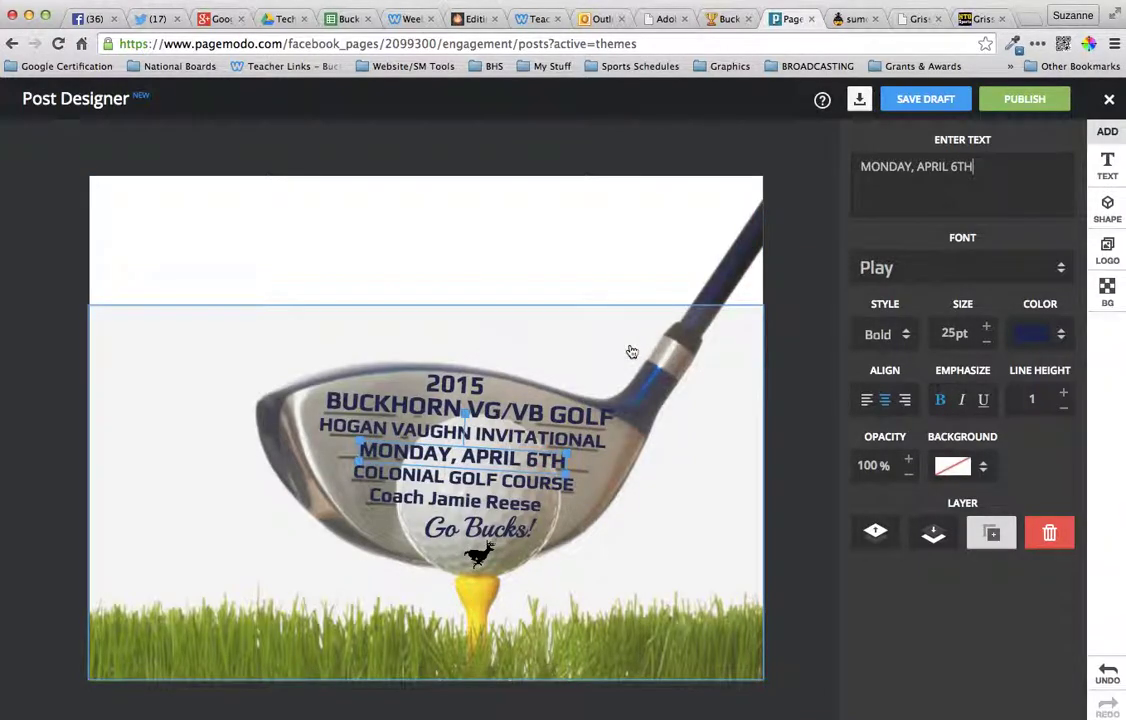
Replace the golf course line with "VALLEY HILL COUNTRY CLUB".
{"action": "left_click", "coordinate": [503, 485]}
{"action": "left_click", "coordinate": [1005, 168]}
{"action": "left_click_drag", "start_coordinate": [1005, 168], "coordinate": [749, 161]}
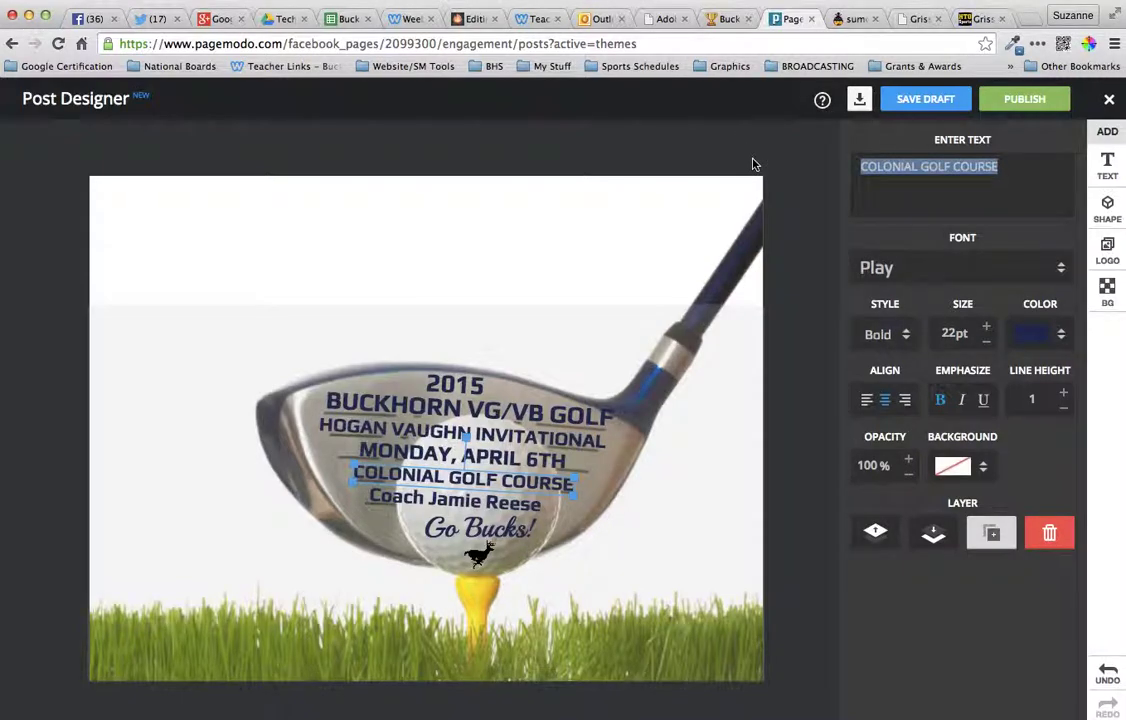
{"action": "type", "text": "VALE"}
{"action": "key", "text": "BackSpace"}
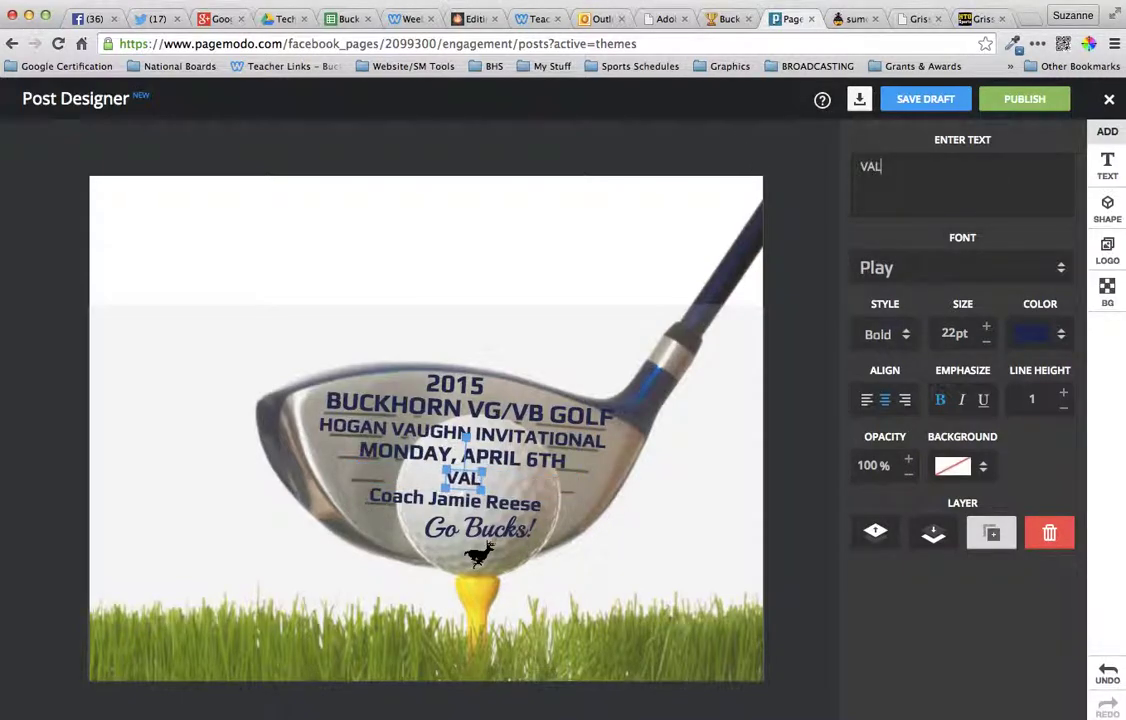
{"action": "type", "text": "LEY HILL COUNTRY CLUB"}
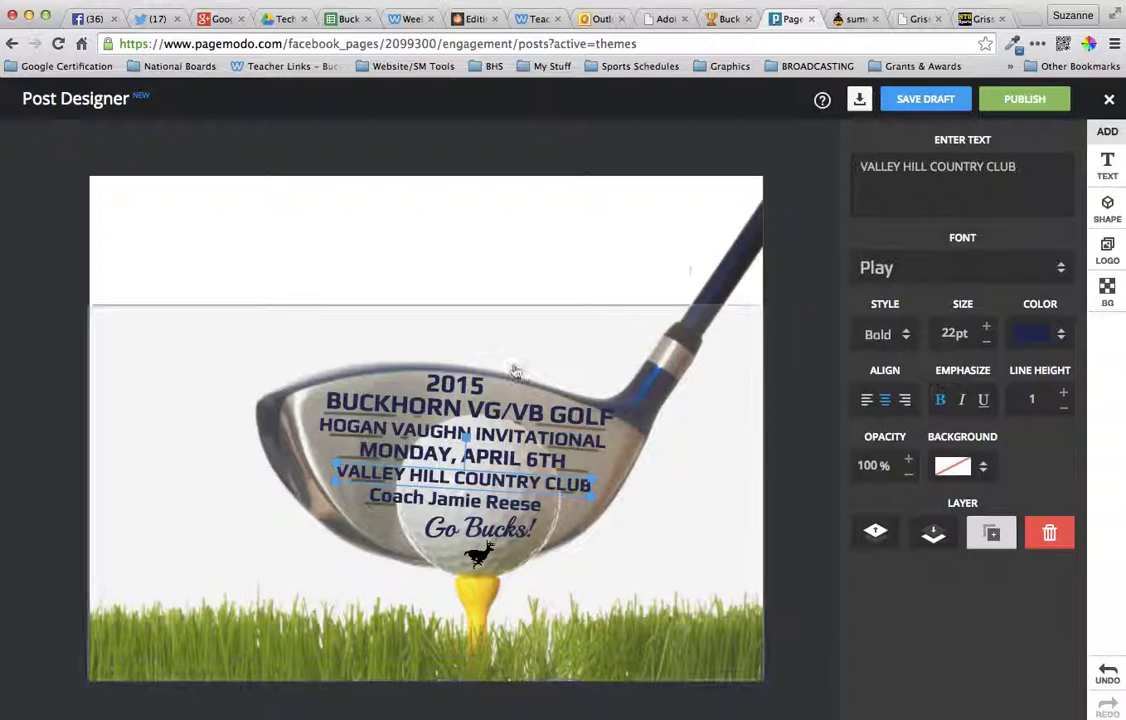
Reduce the text size of the VALLEY HILL COUNTRY CLUB line to 19 pt.
{"action": "left_click_drag", "start_coordinate": [531, 495], "coordinate": [563, 487]}
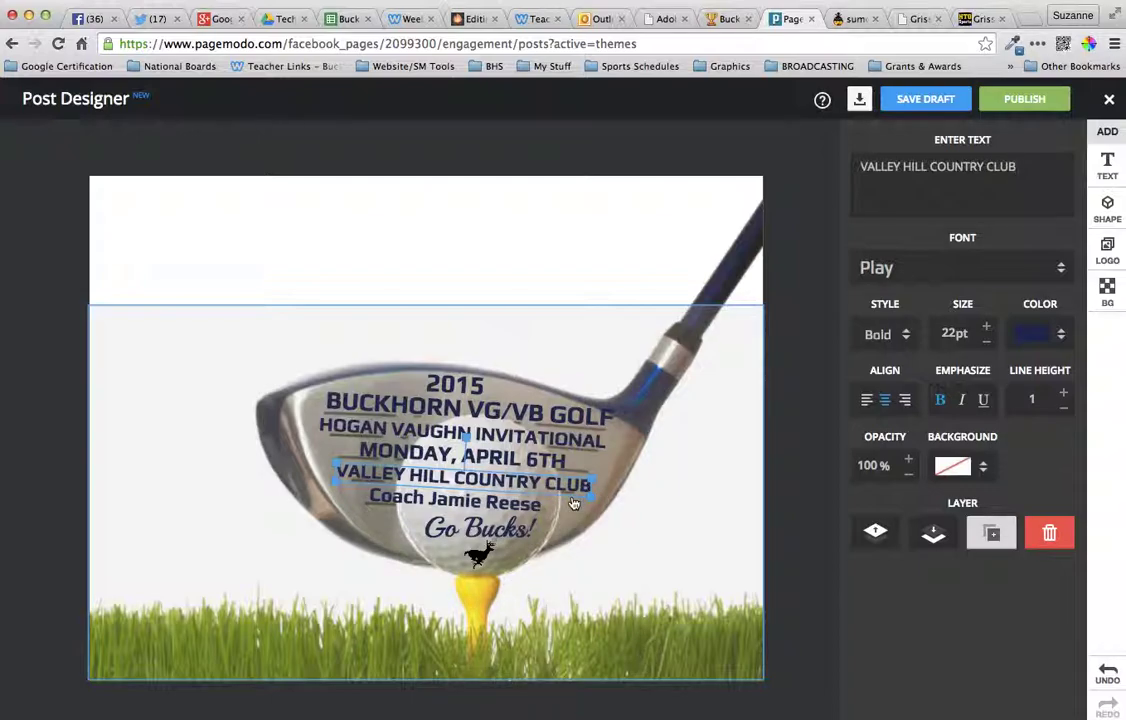
{"action": "left_click", "coordinate": [988, 343]}
{"action": "left_click", "coordinate": [988, 343]}
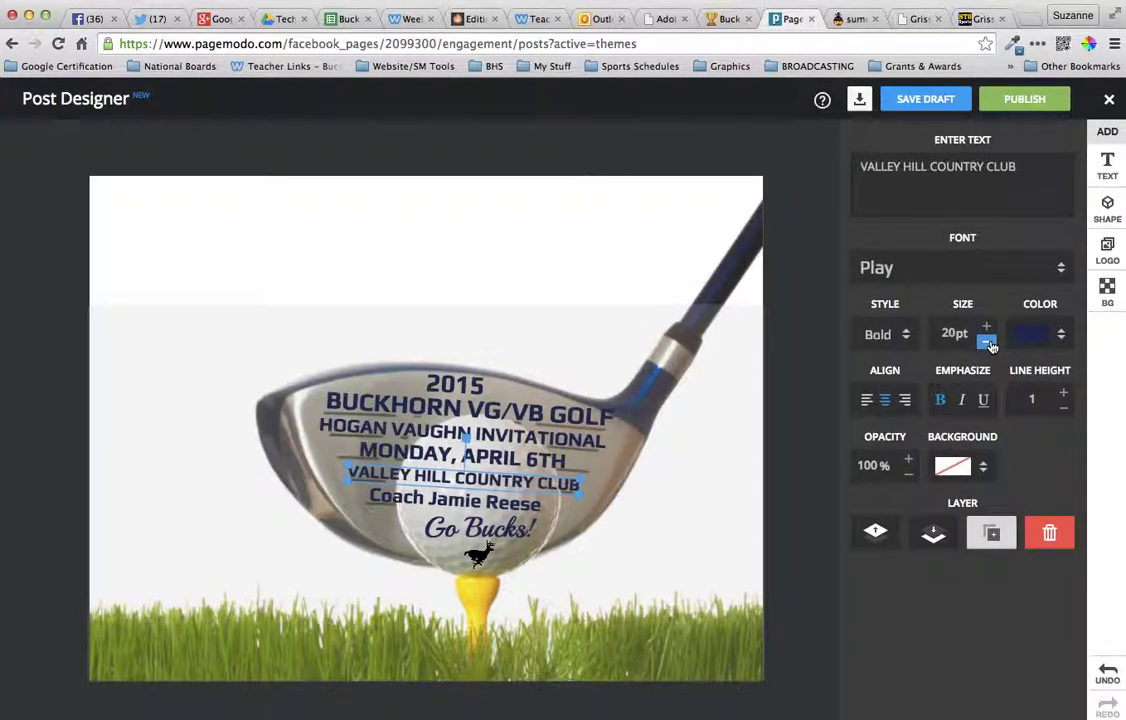
{"action": "left_click", "coordinate": [988, 343]}
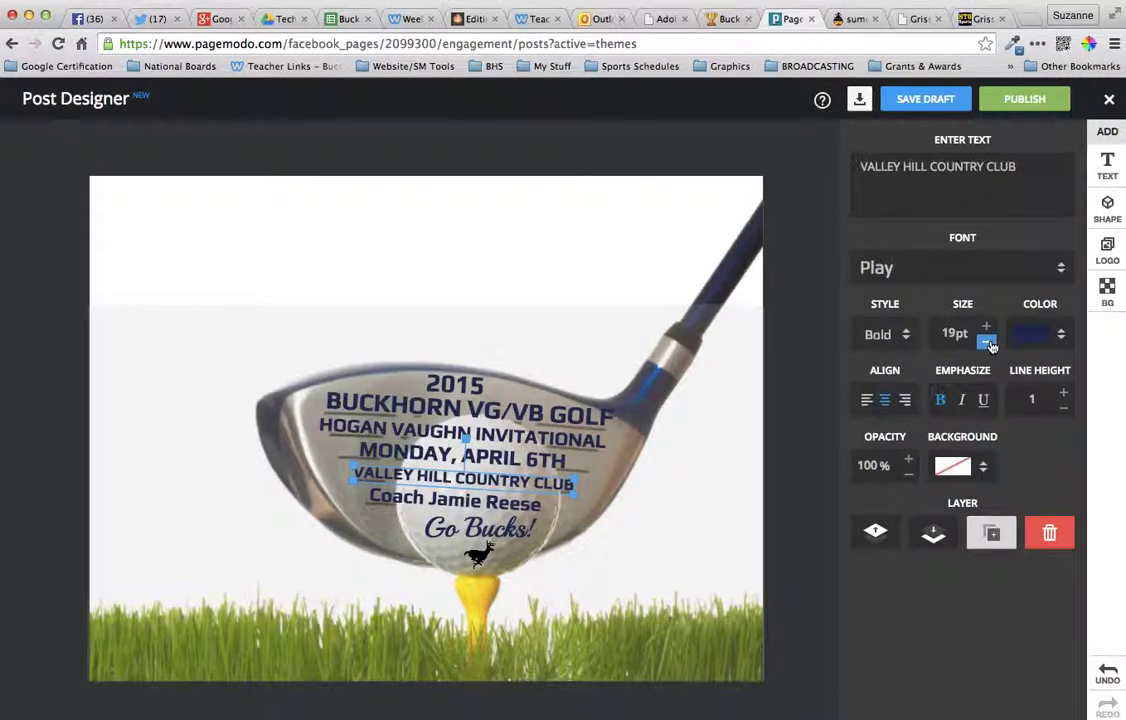
View the color and font options available for the country club line.
{"action": "left_click", "coordinate": [1060, 334]}
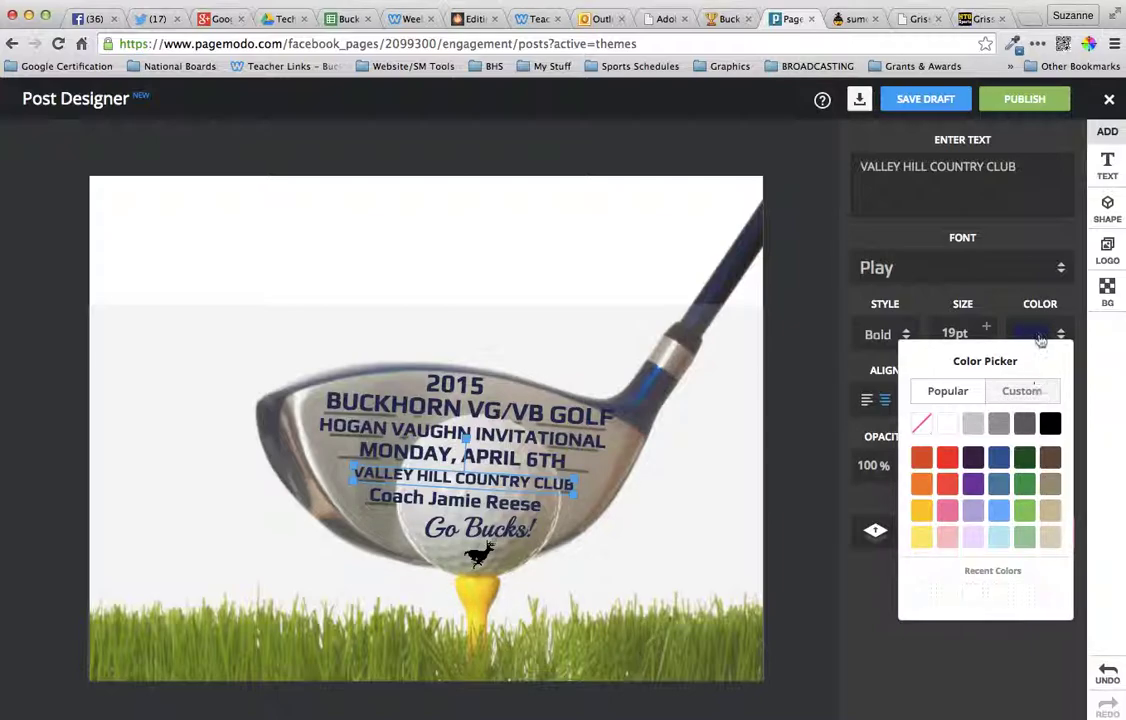
{"action": "left_click", "coordinate": [1003, 265]}
{"action": "left_click", "coordinate": [1003, 265]}
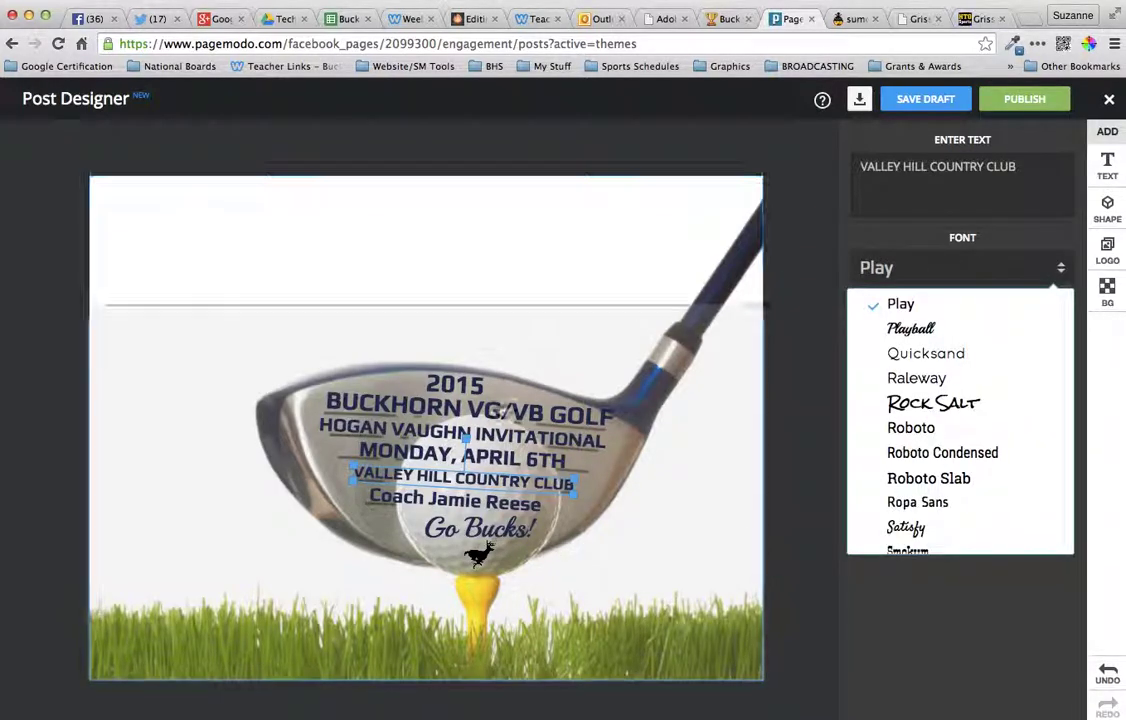
Increase the text size of the MONDAY, APRIL 6TH line to 30 pt.
{"action": "left_click", "coordinate": [490, 456]}
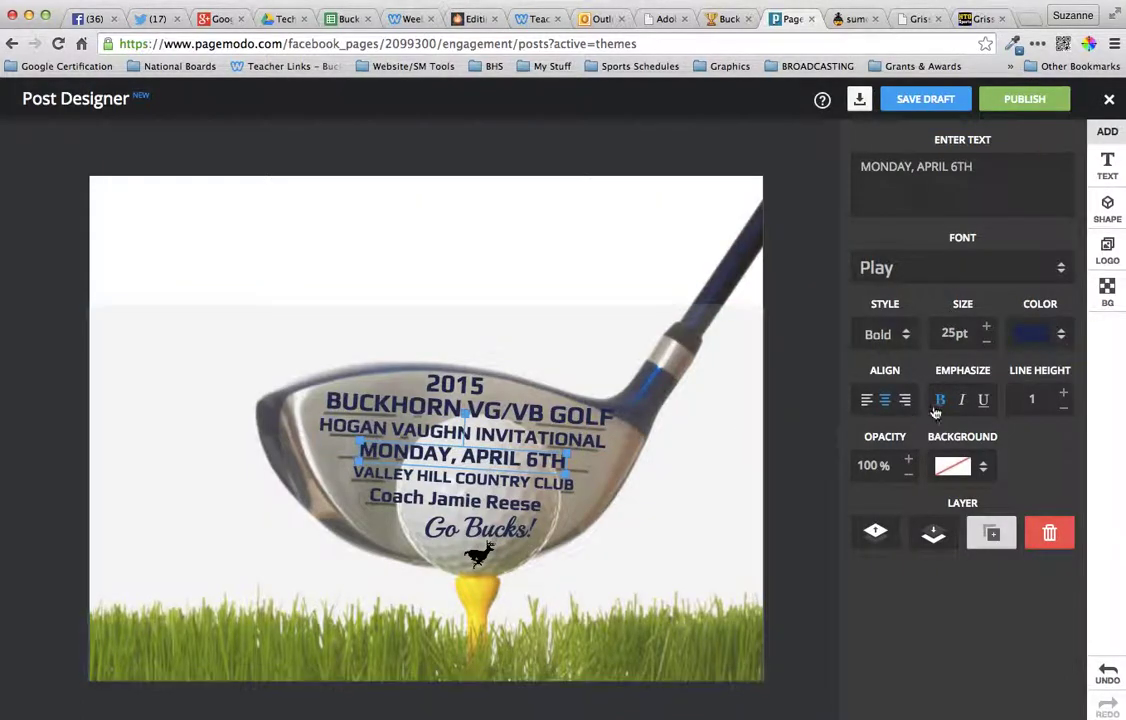
{"action": "left_click", "coordinate": [986, 327]}
{"action": "left_click", "coordinate": [986, 327]}
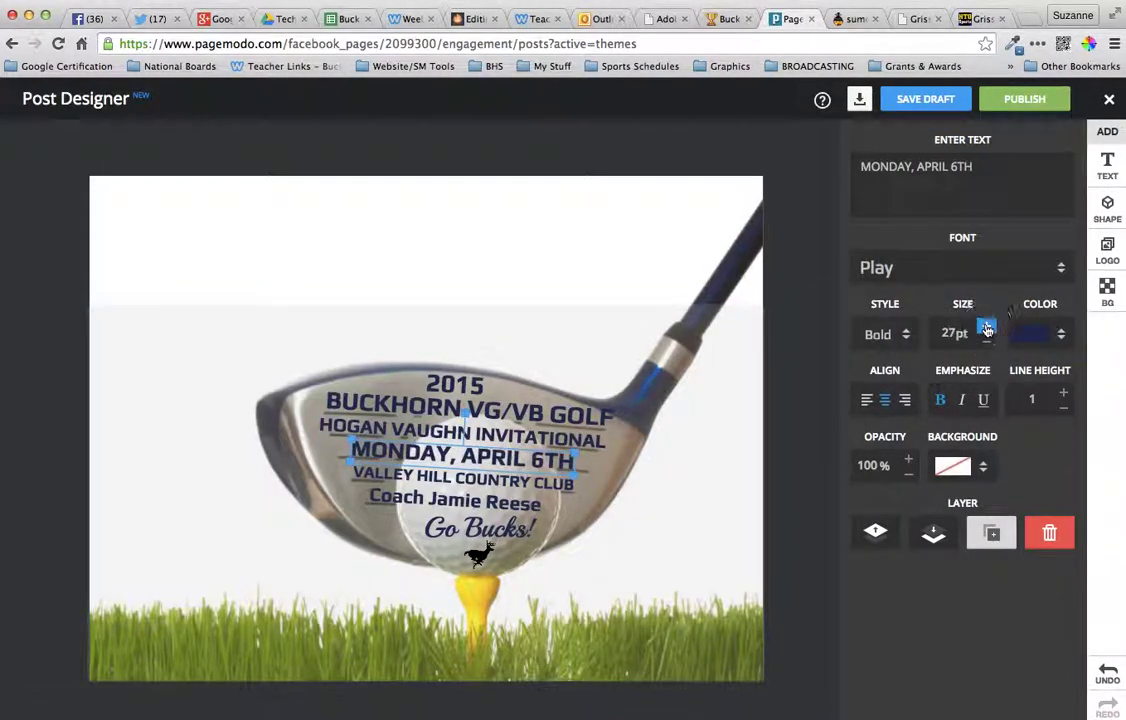
{"action": "left_click", "coordinate": [986, 327]}
{"action": "left_click", "coordinate": [986, 327]}
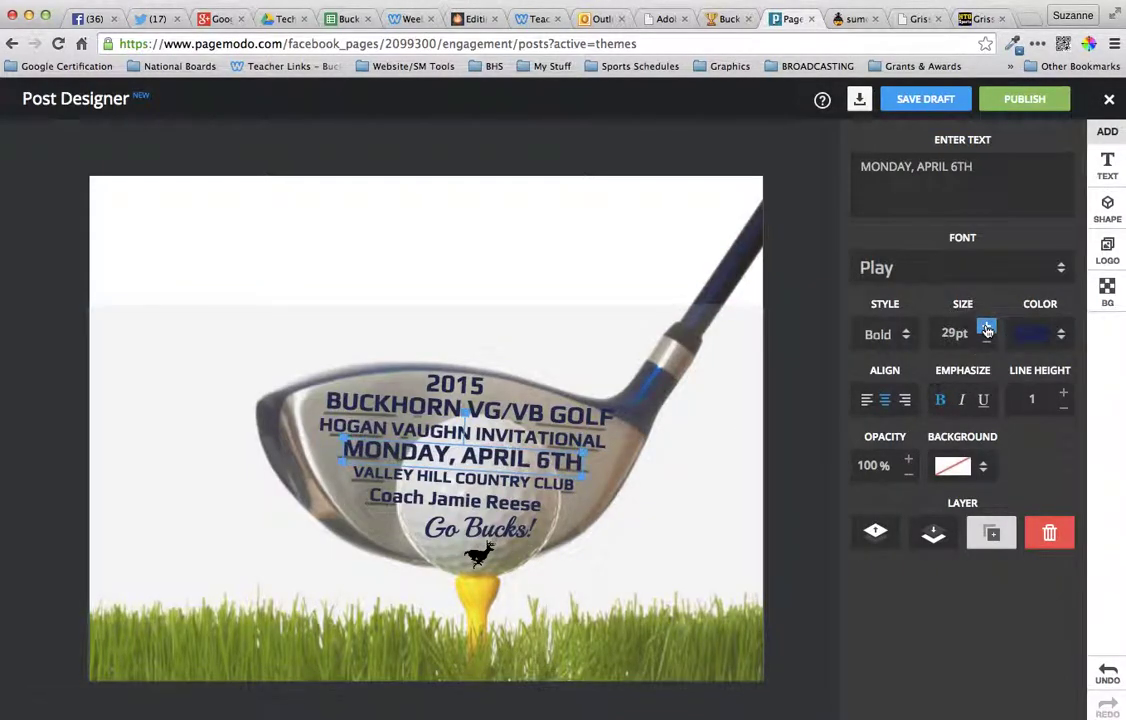
{"action": "left_click", "coordinate": [986, 327]}
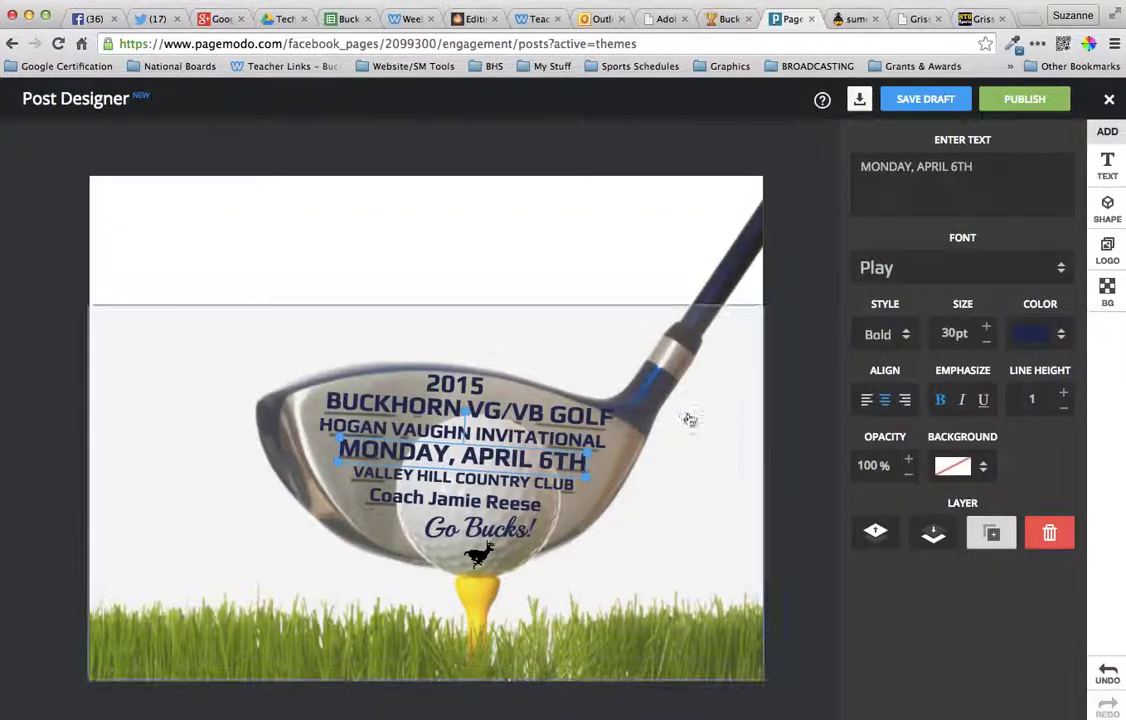
Reduce the text size of the invitational name line by 2 pt and deselect it.
{"action": "left_click_drag", "start_coordinate": [575, 430], "coordinate": [570, 445]}
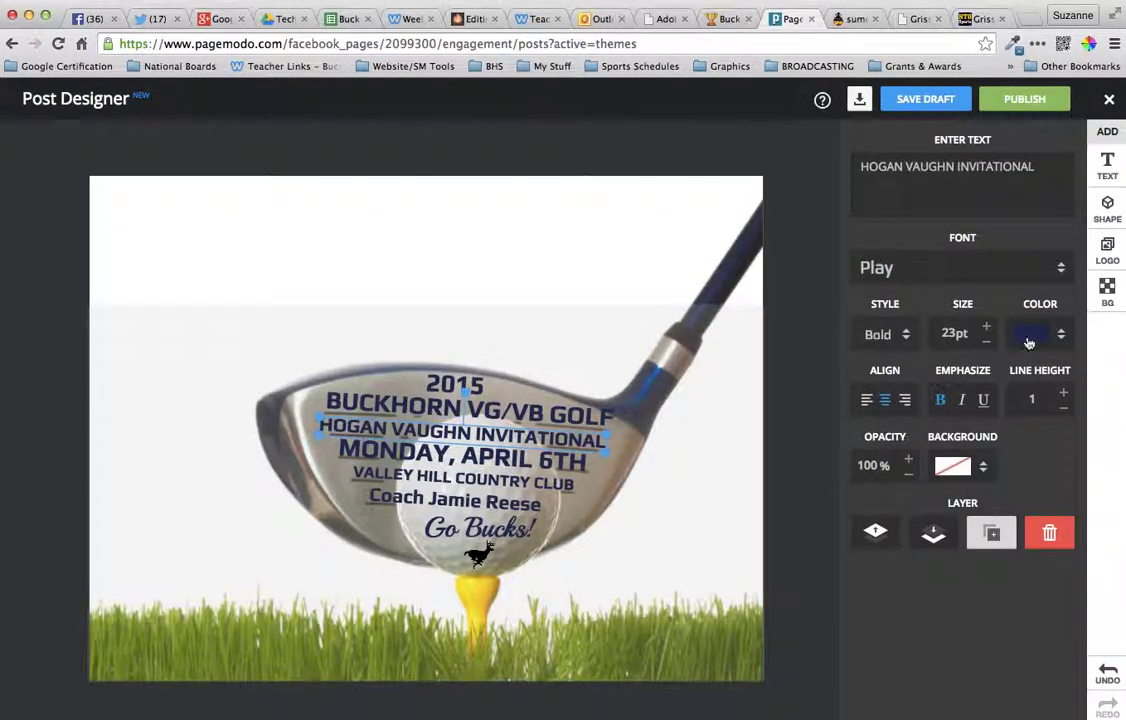
{"action": "left_click", "coordinate": [987, 342]}
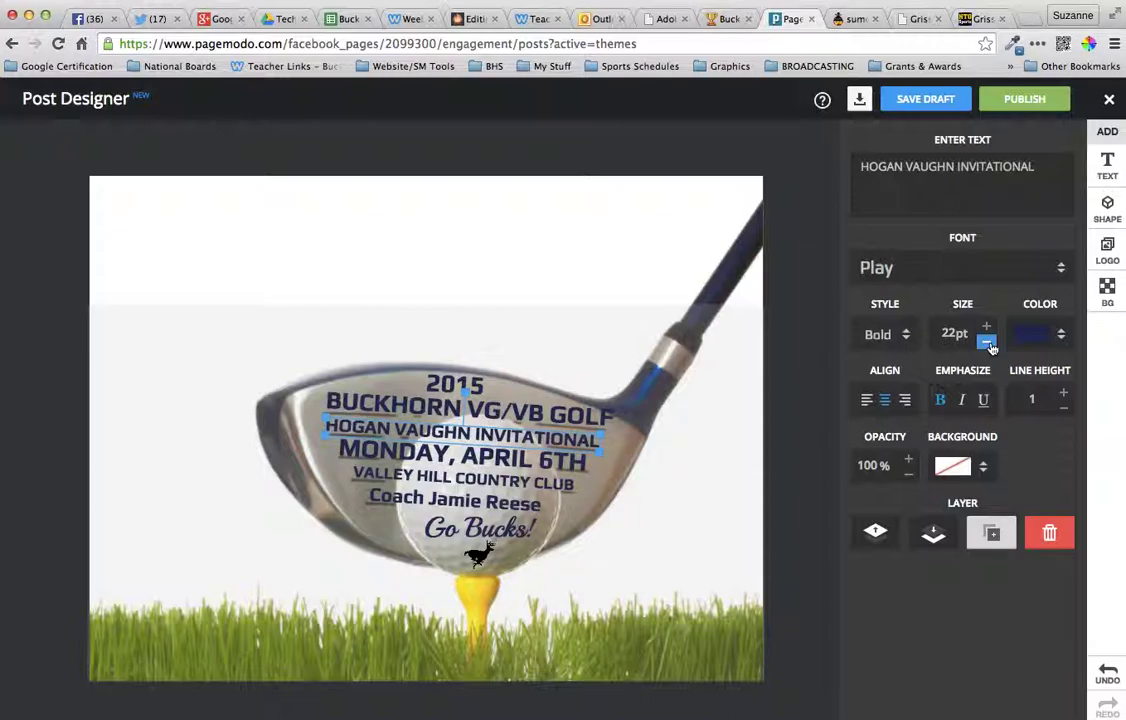
{"action": "left_click", "coordinate": [987, 342]}
{"action": "left_click", "coordinate": [813, 433]}
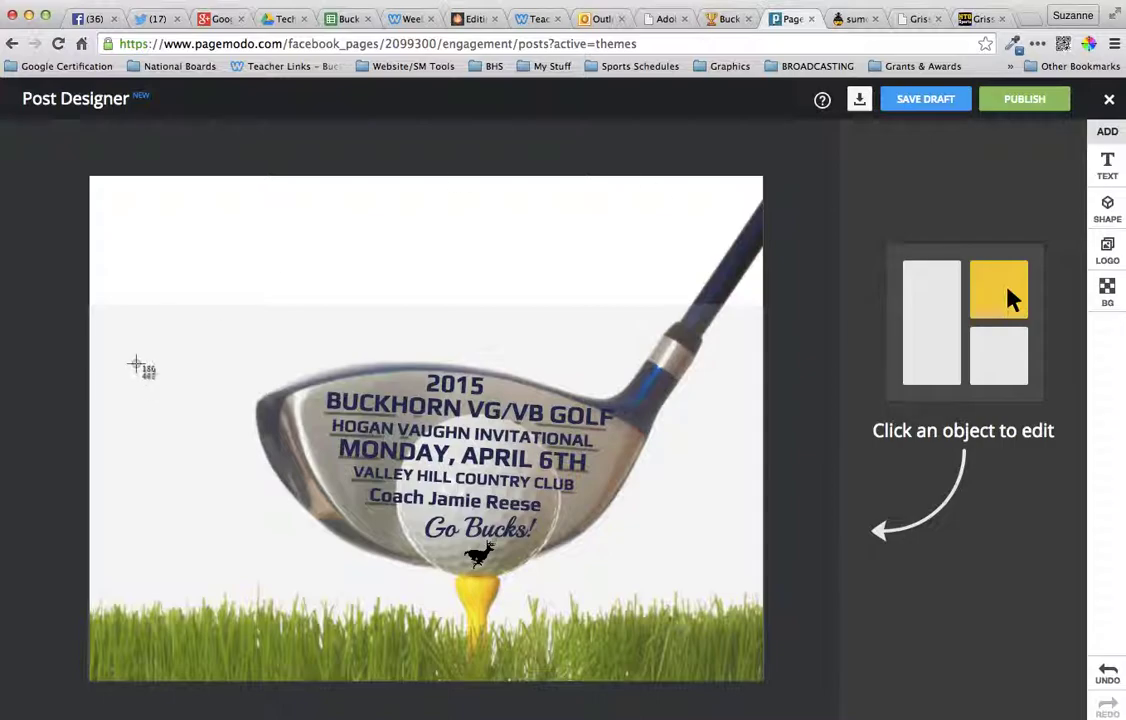
Capture a screenshot of the golf club area of the graphic and open the saved image to check it.
{"action": "left_click_drag", "start_coordinate": [162, 307], "coordinate": [757, 675]}
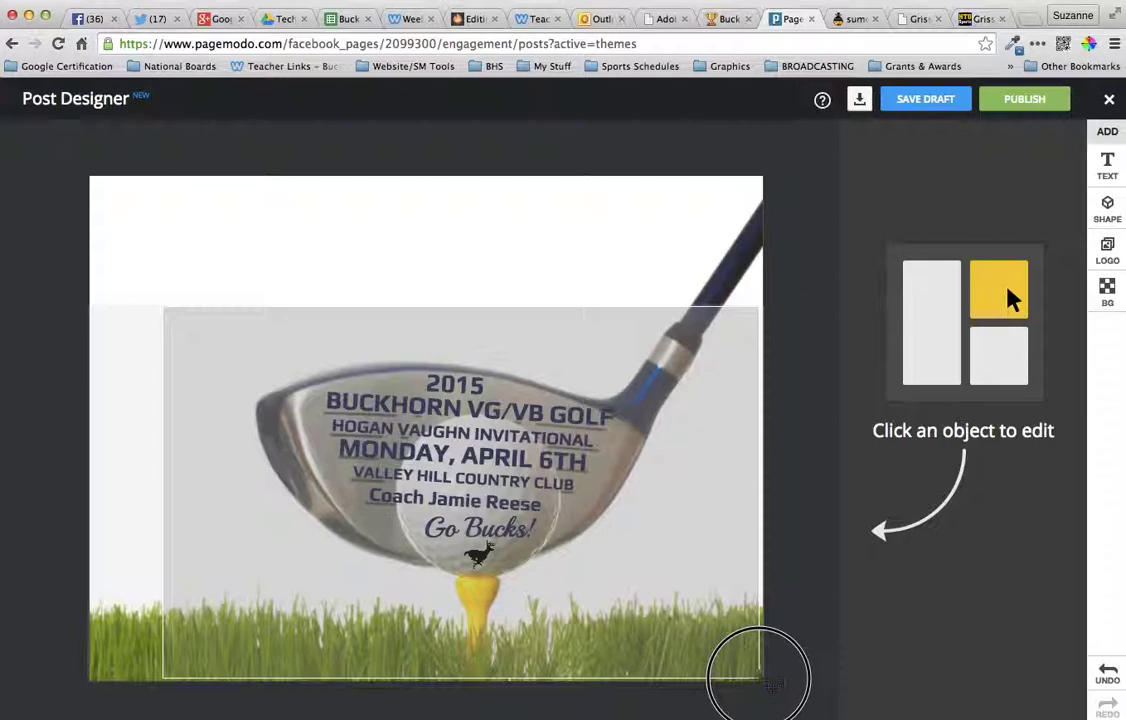
{"action": "left_click_drag", "start_coordinate": [770, 683], "coordinate": [775, 670]}
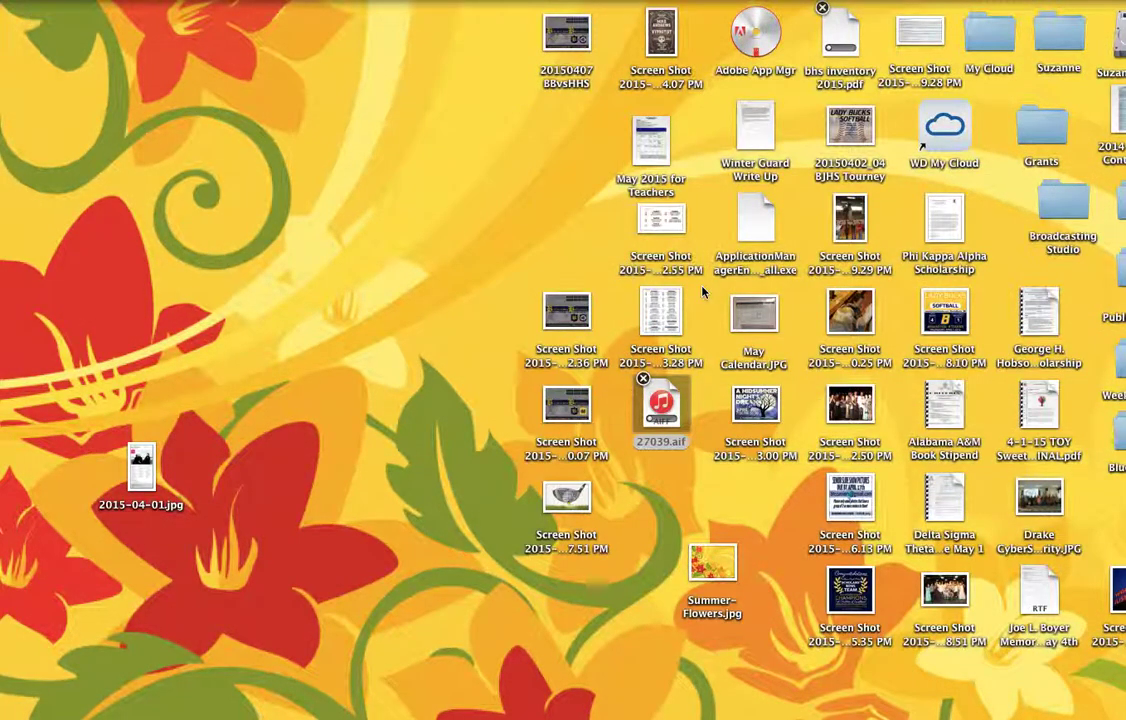
{"action": "left_click", "coordinate": [568, 545]}
{"action": "double_click", "coordinate": [568, 545]}
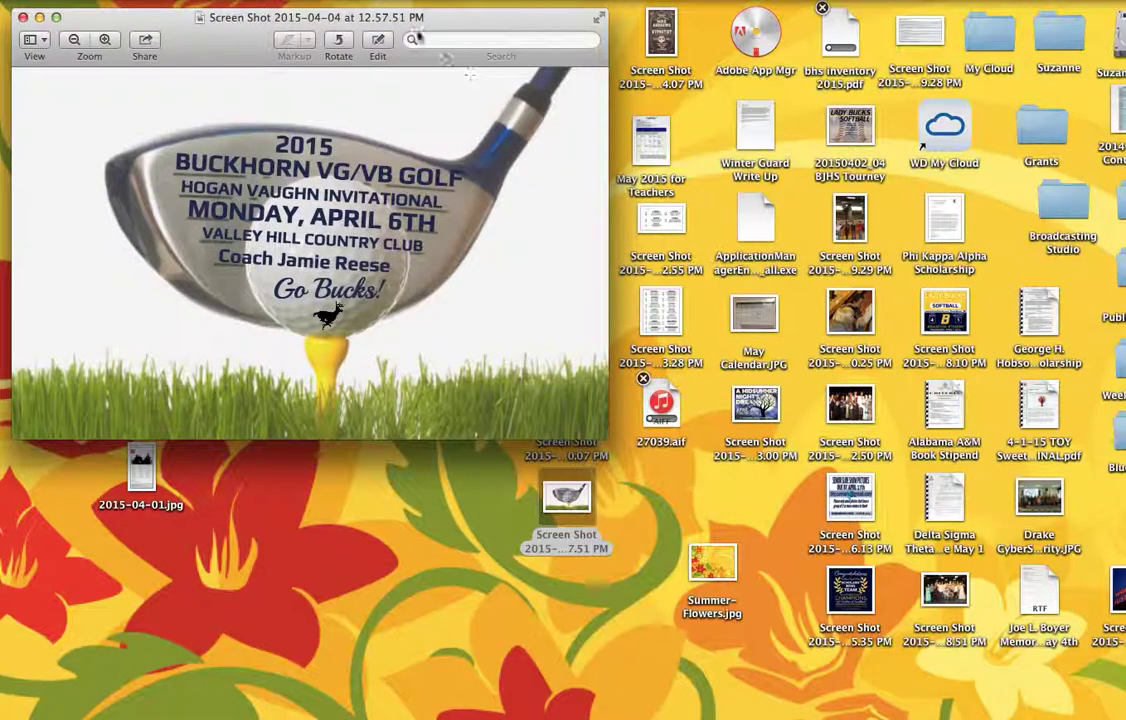
{"action": "left_click", "coordinate": [22, 17]}
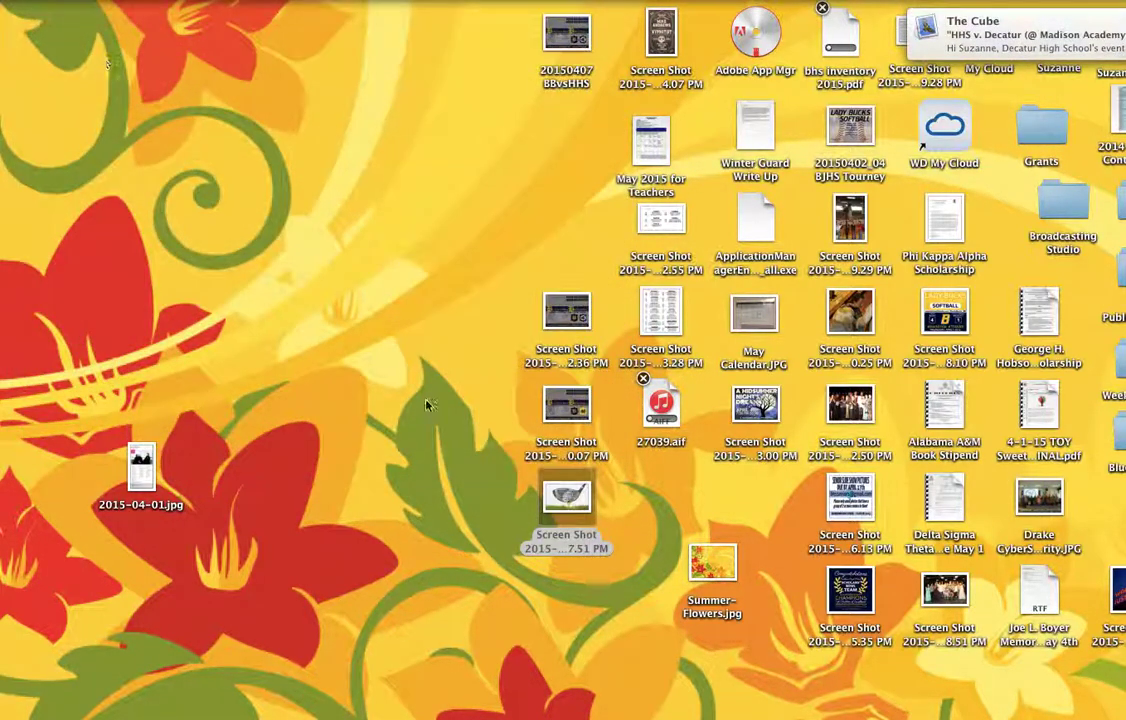
Rename the new golf screenshot on the desktop as "20150406 VGVBGolf".
{"action": "left_click", "coordinate": [565, 545]}
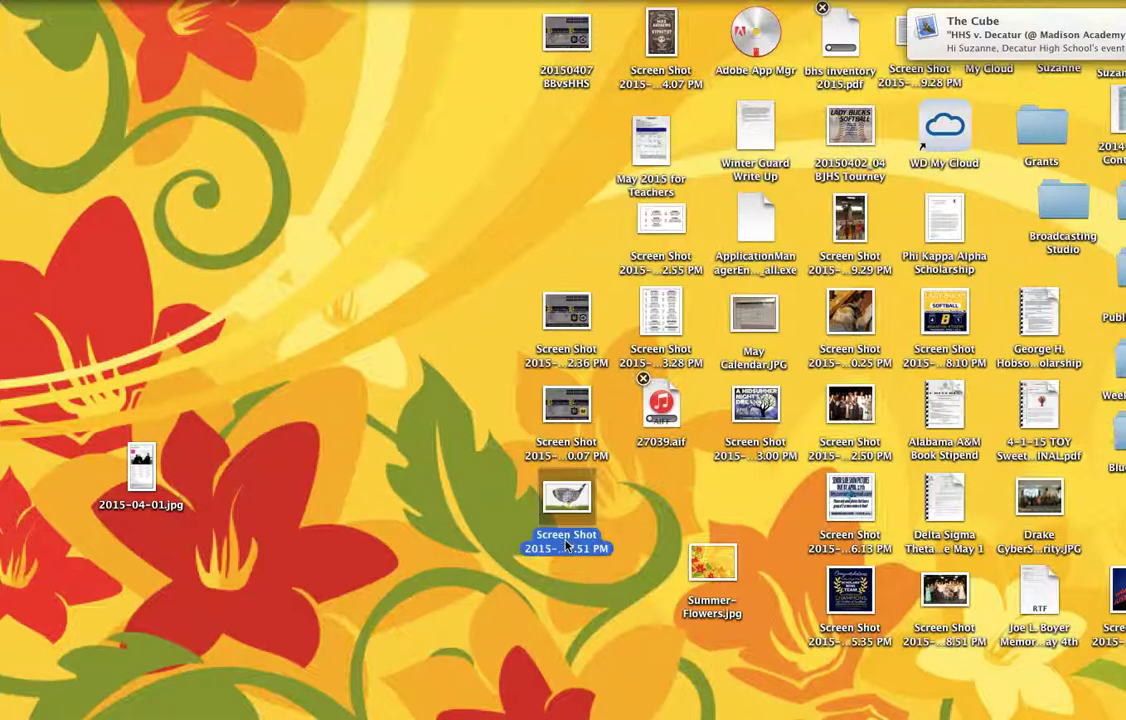
{"action": "type", "text": "201"}
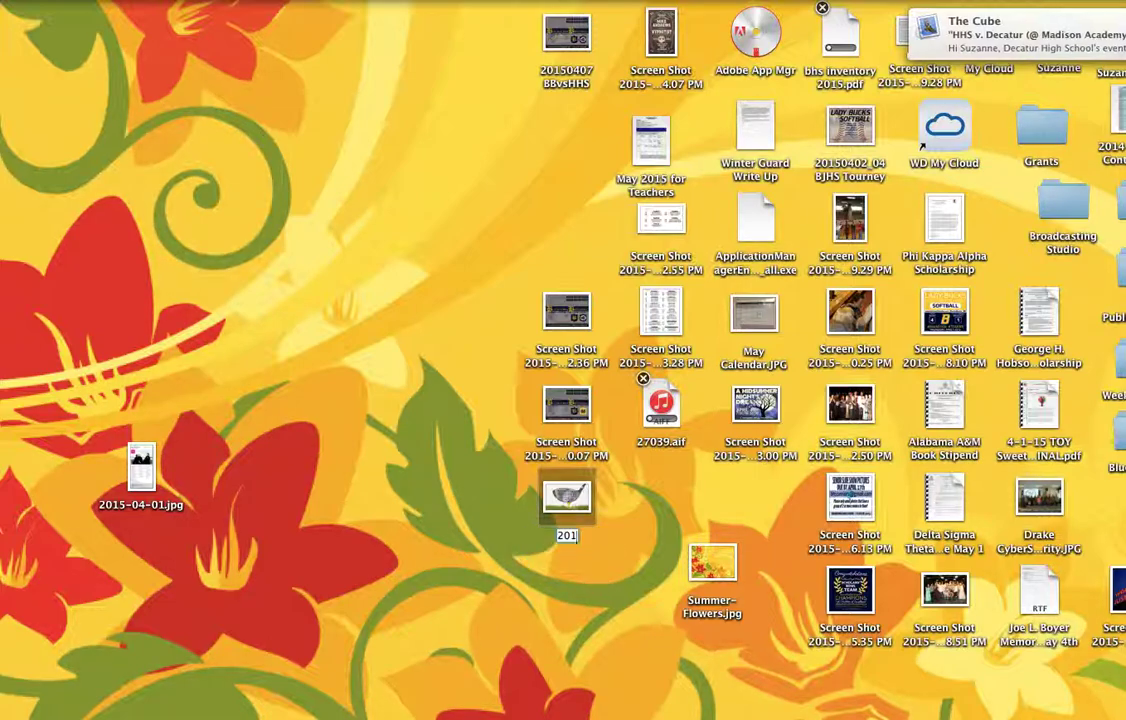
{"action": "type", "text": "50406"}
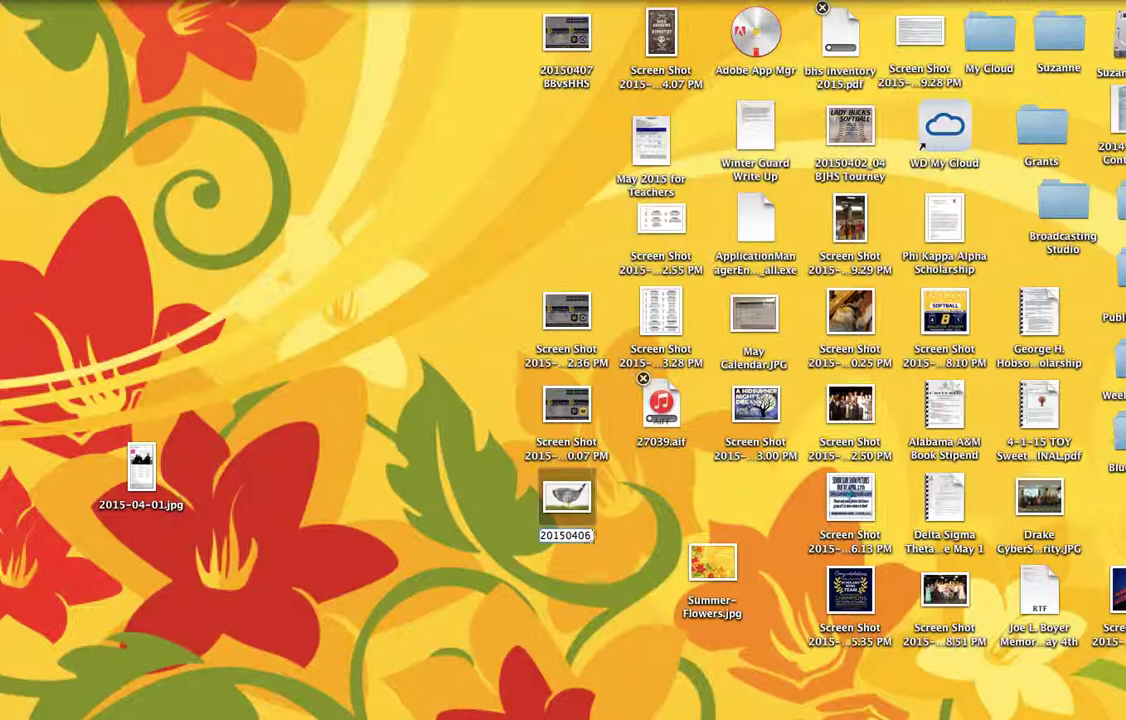
{"action": "type", "text": " VGVB"}
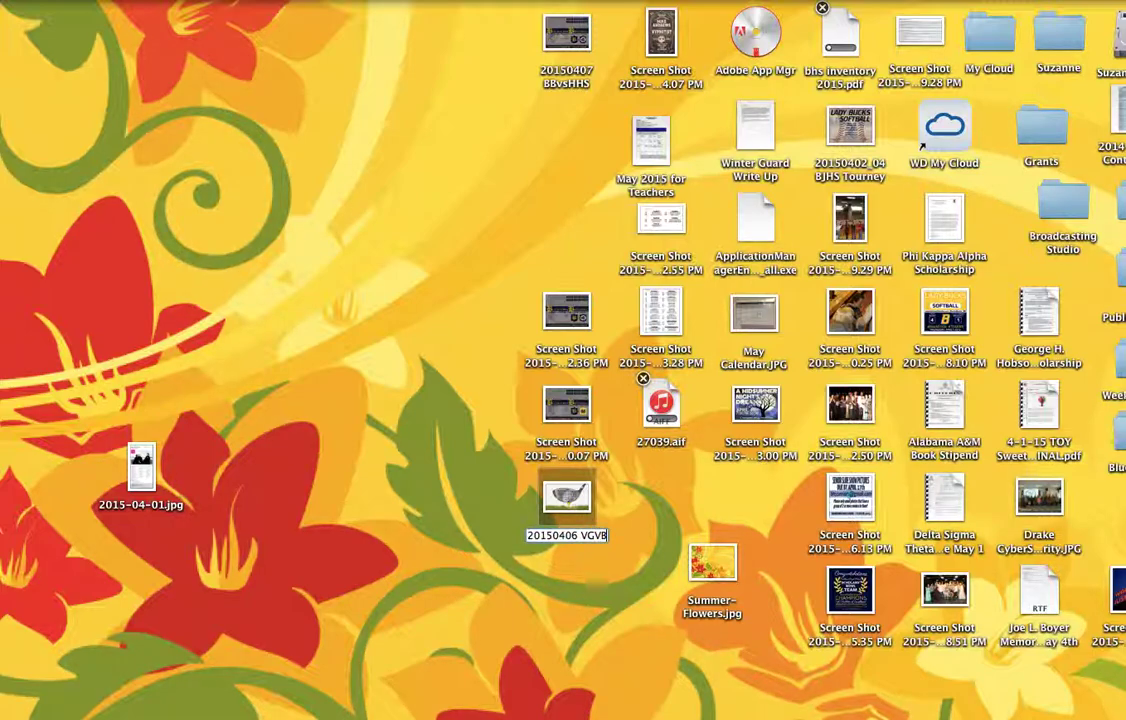
{"action": "type", "text": "Golf"}
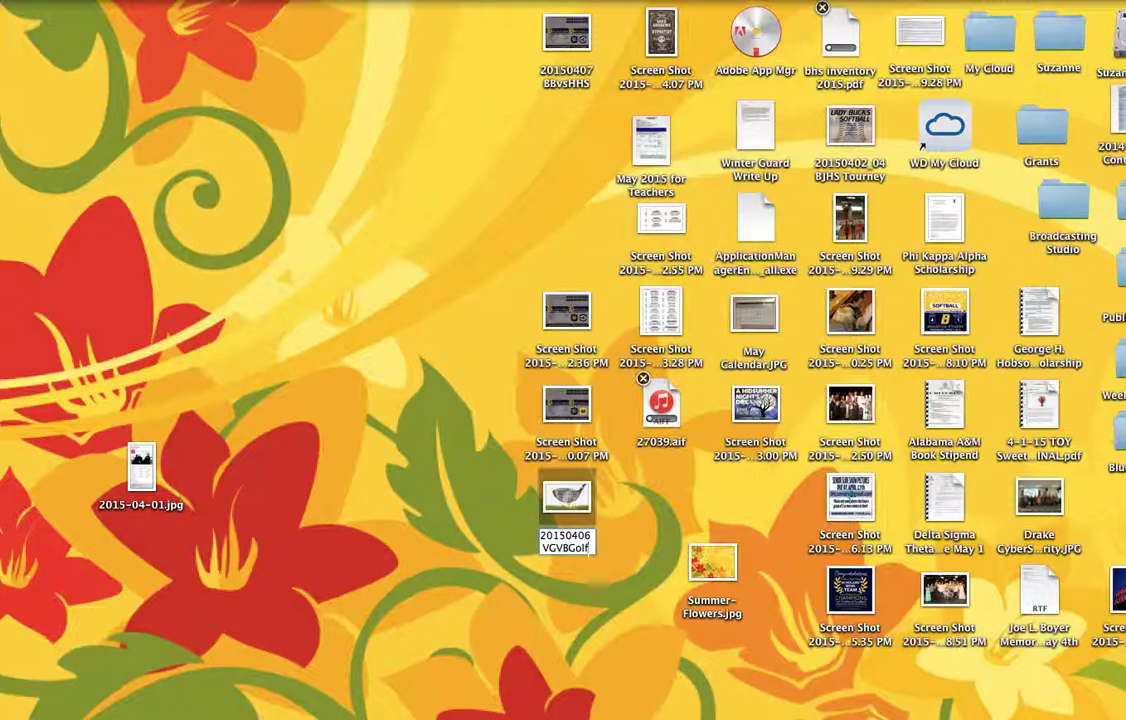
{"action": "key", "text": "Return"}
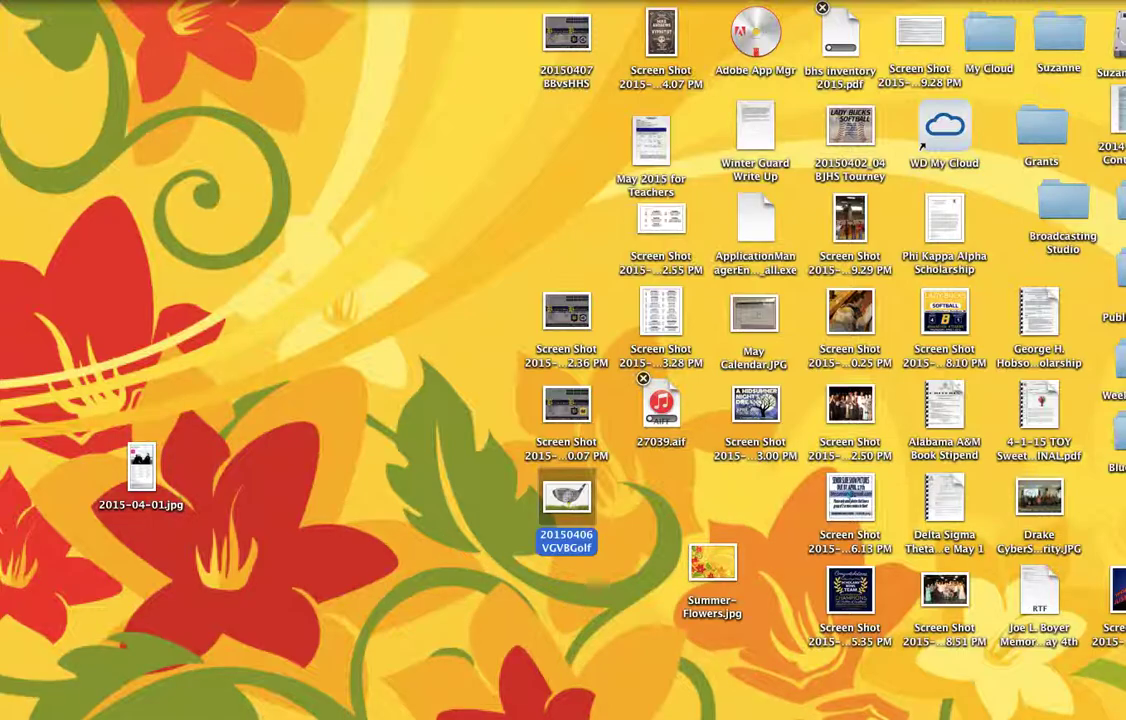
Switch back to Post Designer in the browser, save the golf graphic as a draft and close it.
{"action": "left_click", "coordinate": [1097, 700]}
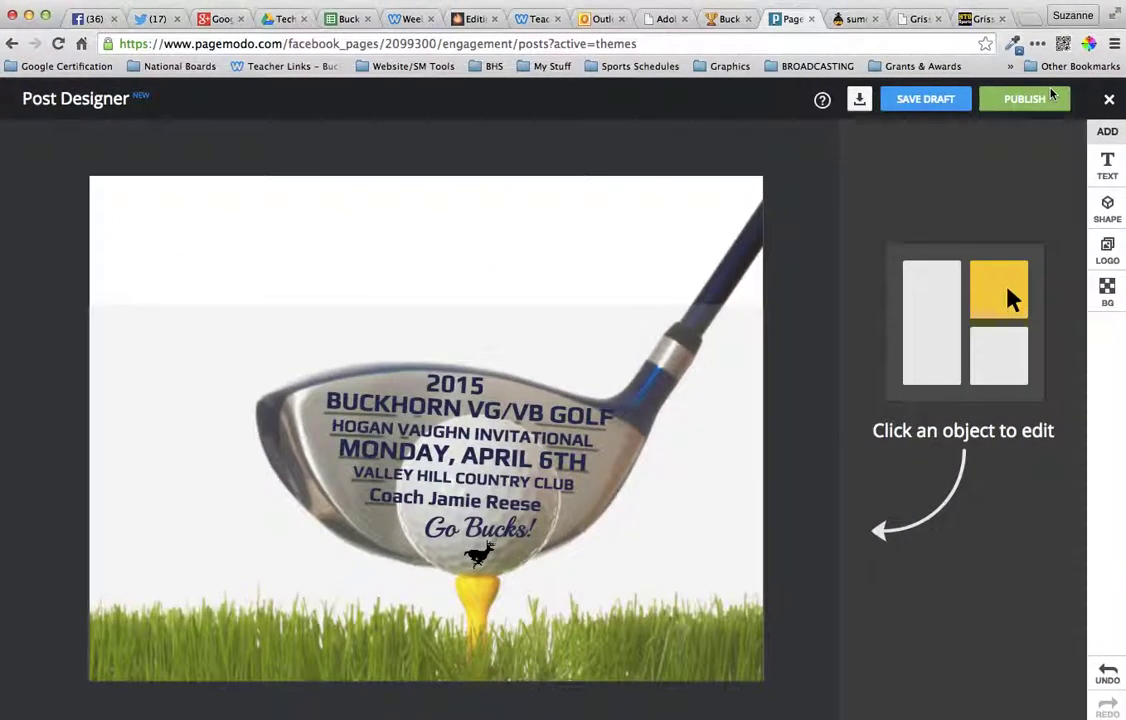
{"action": "left_click", "coordinate": [927, 104]}
{"action": "left_click", "coordinate": [1110, 100]}
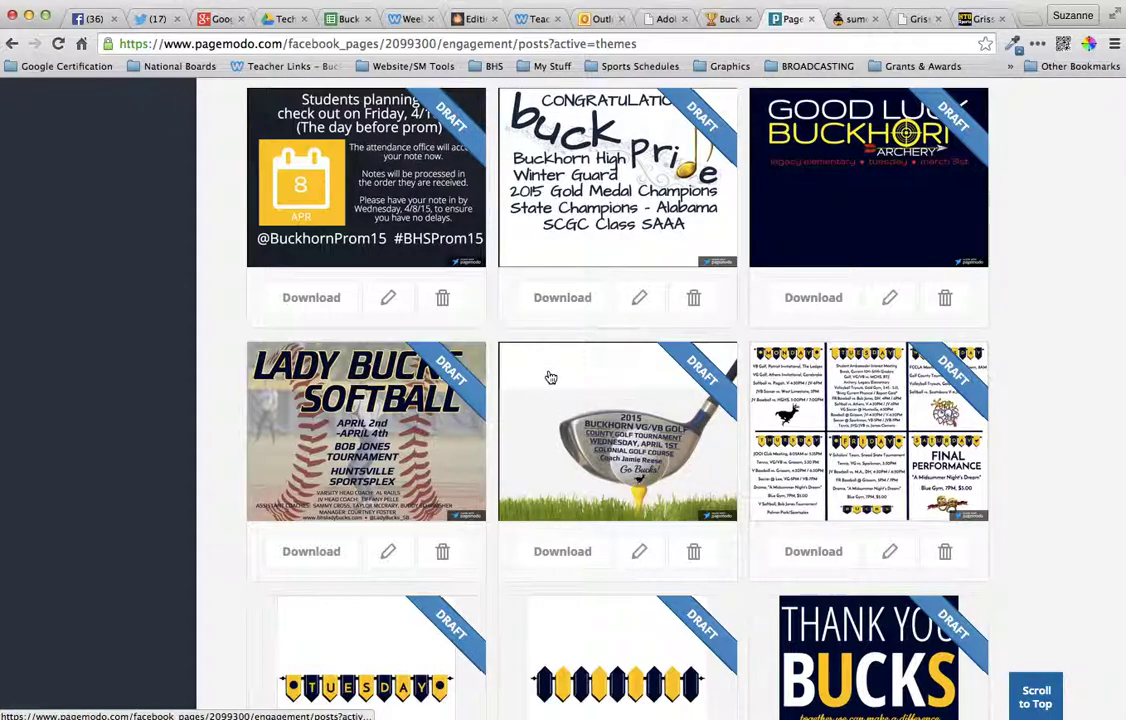
Find the PROM 2015 "last chance to buy prom tickets" draft among the saved posts and open it for editing.
{"action": "scroll", "coordinate": [550, 377], "scroll_direction": "down", "scroll_amount": 3}
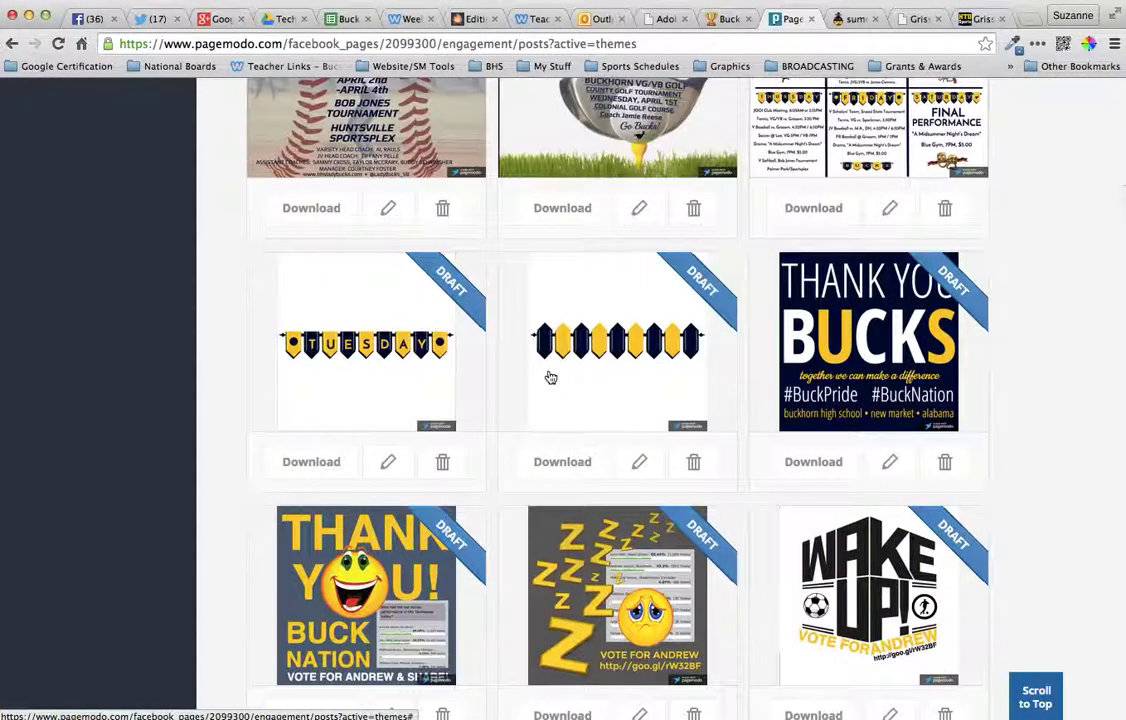
{"action": "scroll", "coordinate": [550, 377], "scroll_direction": "down", "scroll_amount": 3}
{"action": "scroll", "coordinate": [550, 377], "scroll_direction": "down", "scroll_amount": 3}
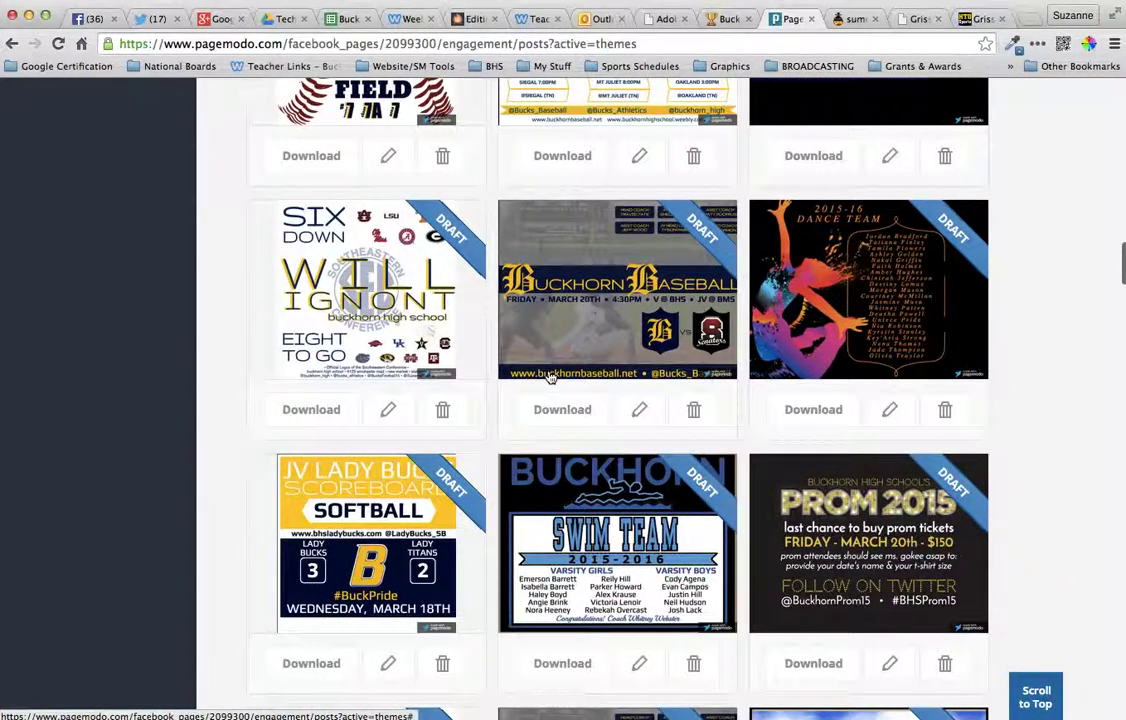
{"action": "scroll", "coordinate": [549, 376], "scroll_direction": "down", "scroll_amount": 2}
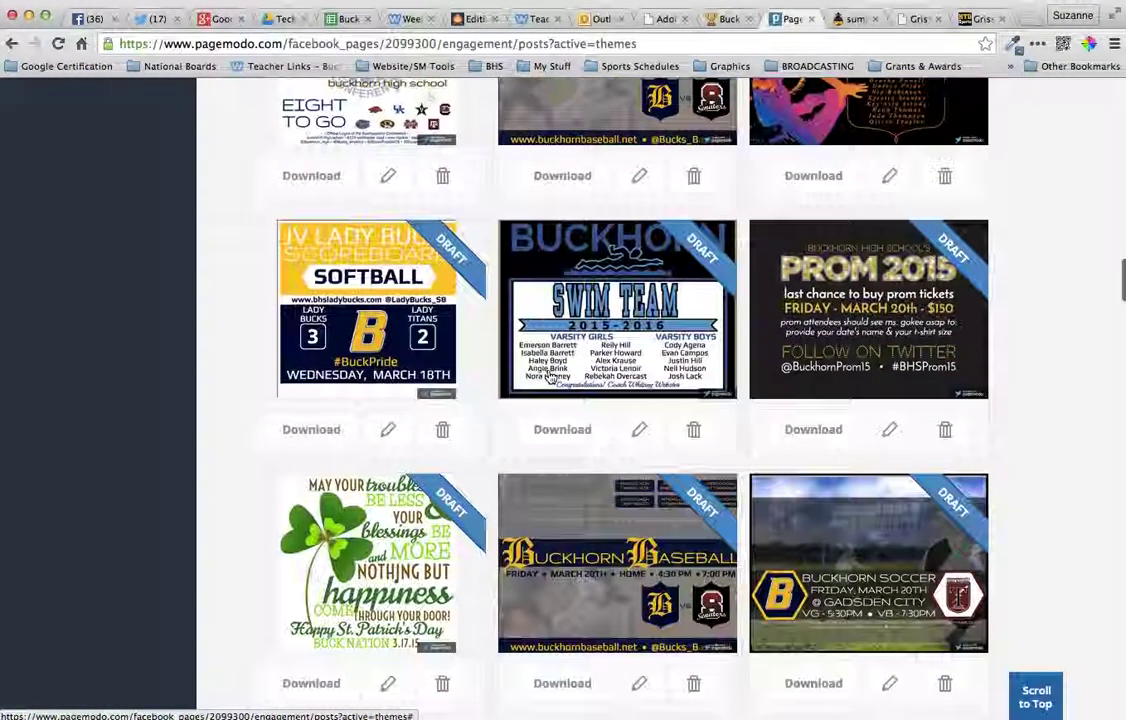
{"action": "left_click", "coordinate": [767, 338]}
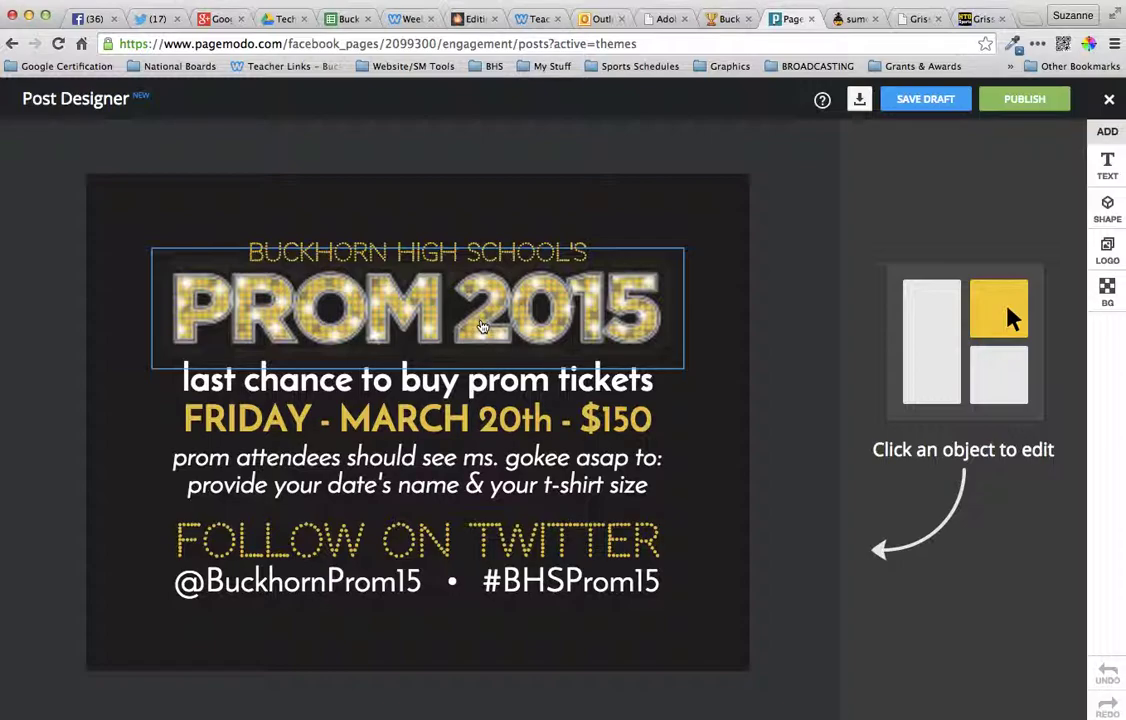
Examine the PROM 2015 logo image and look through the recently uploaded logos.
{"action": "left_click", "coordinate": [482, 327]}
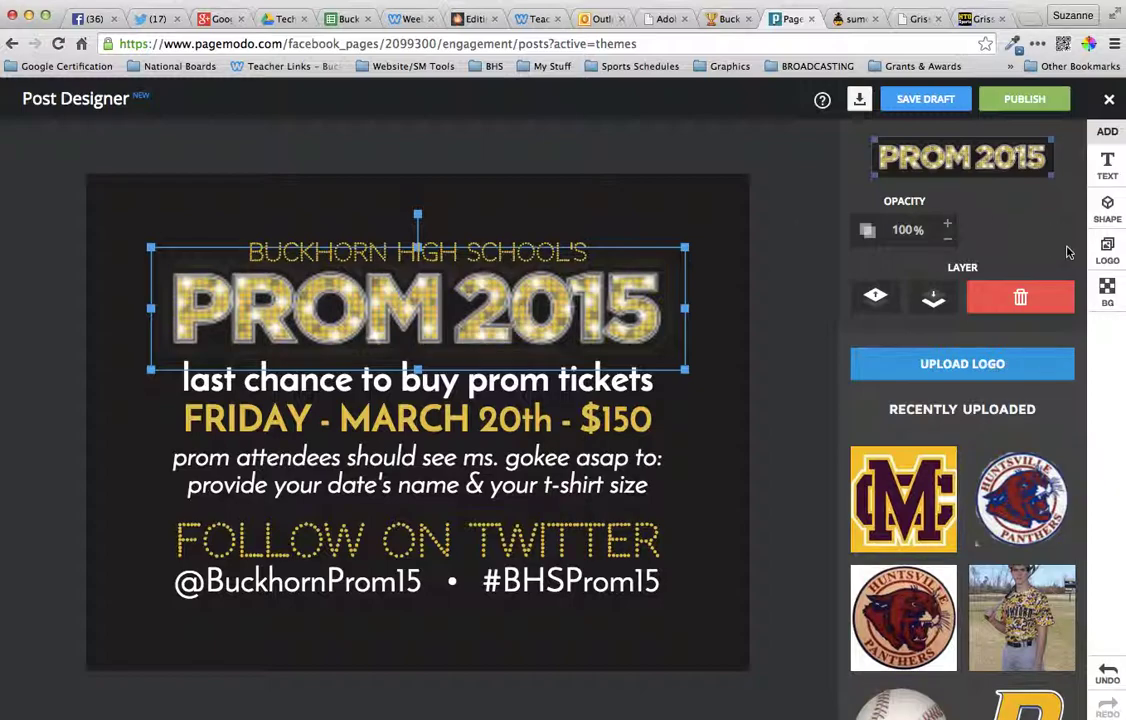
{"action": "scroll", "coordinate": [942, 427], "scroll_direction": "down", "scroll_amount": 4}
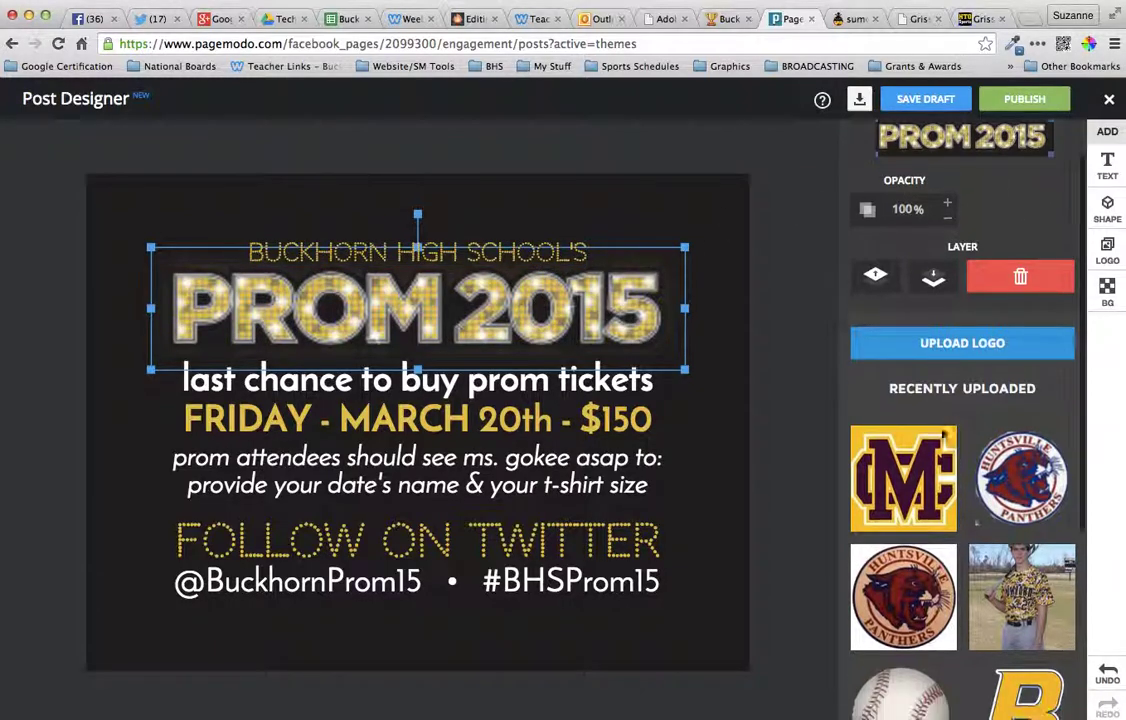
{"action": "scroll", "coordinate": [940, 428], "scroll_direction": "up", "scroll_amount": 4}
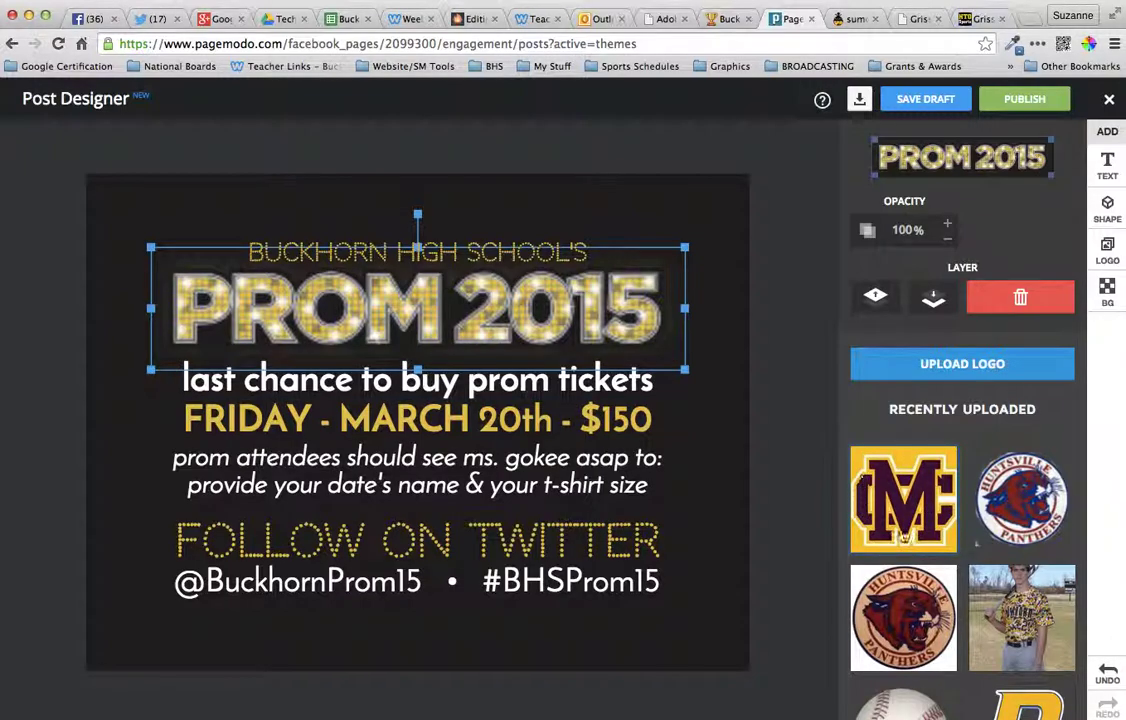
{"action": "scroll", "coordinate": [910, 548], "scroll_direction": "down", "scroll_amount": 4}
{"action": "scroll", "coordinate": [911, 548], "scroll_direction": "down", "scroll_amount": 1}
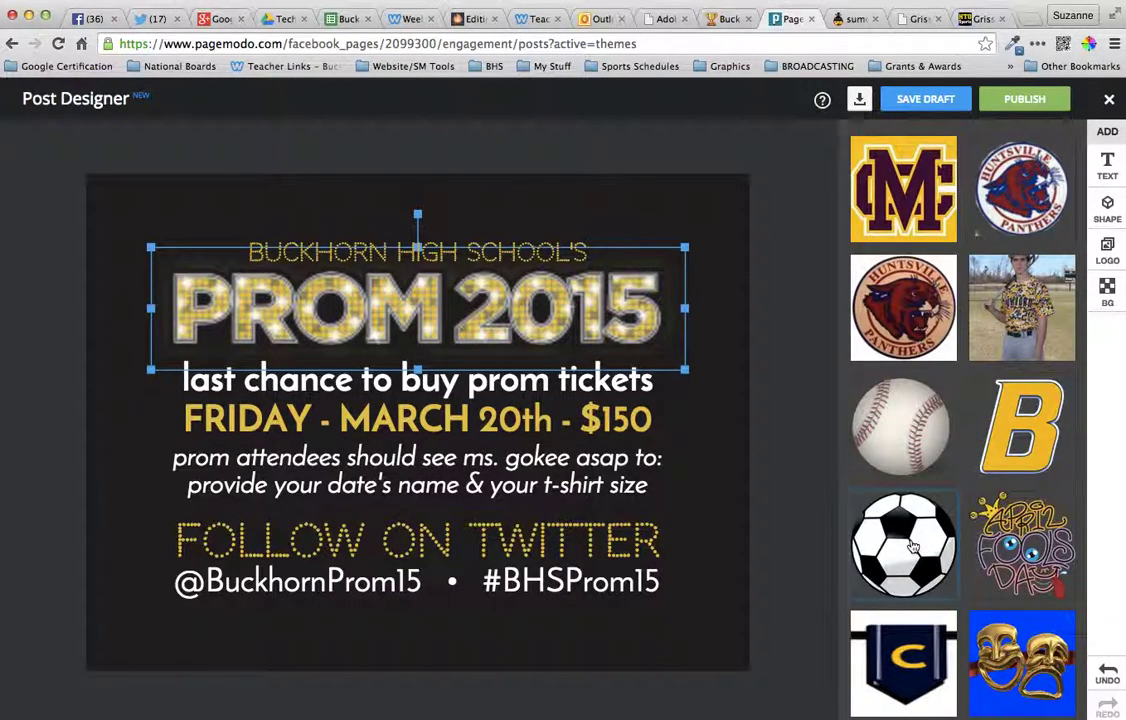
{"action": "left_click", "coordinate": [686, 440]}
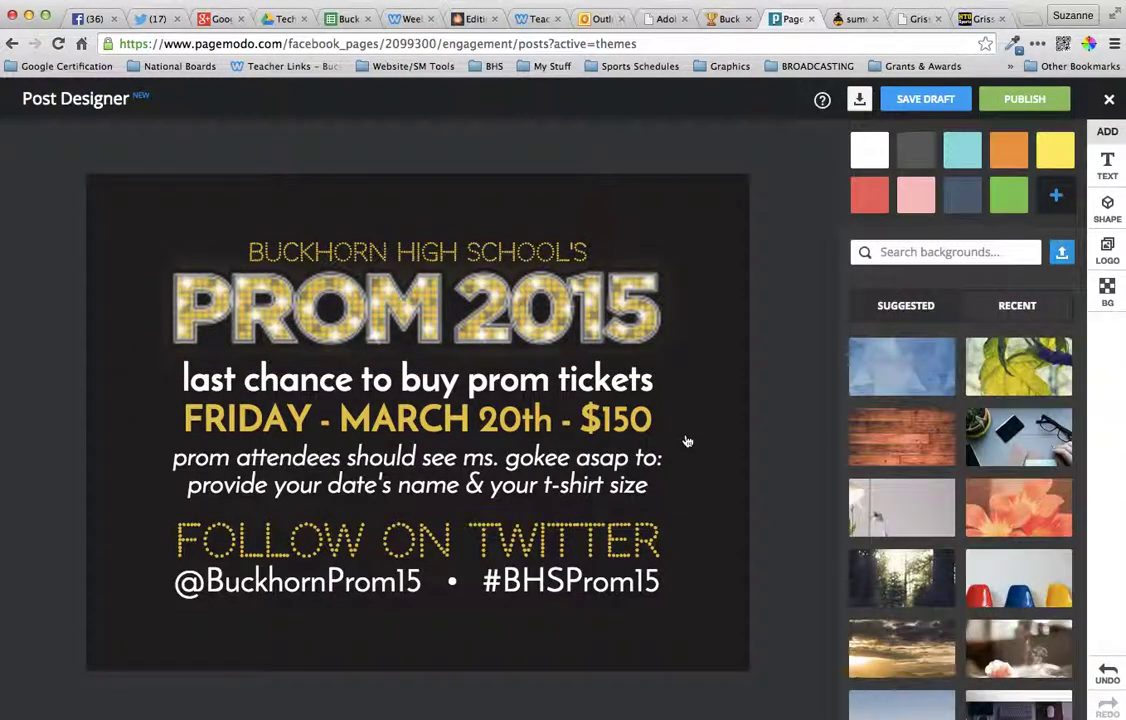
Increase the text size of the BUCKHORN HIGH SCHOOL'S line to 42 pt.
{"action": "left_click", "coordinate": [497, 257]}
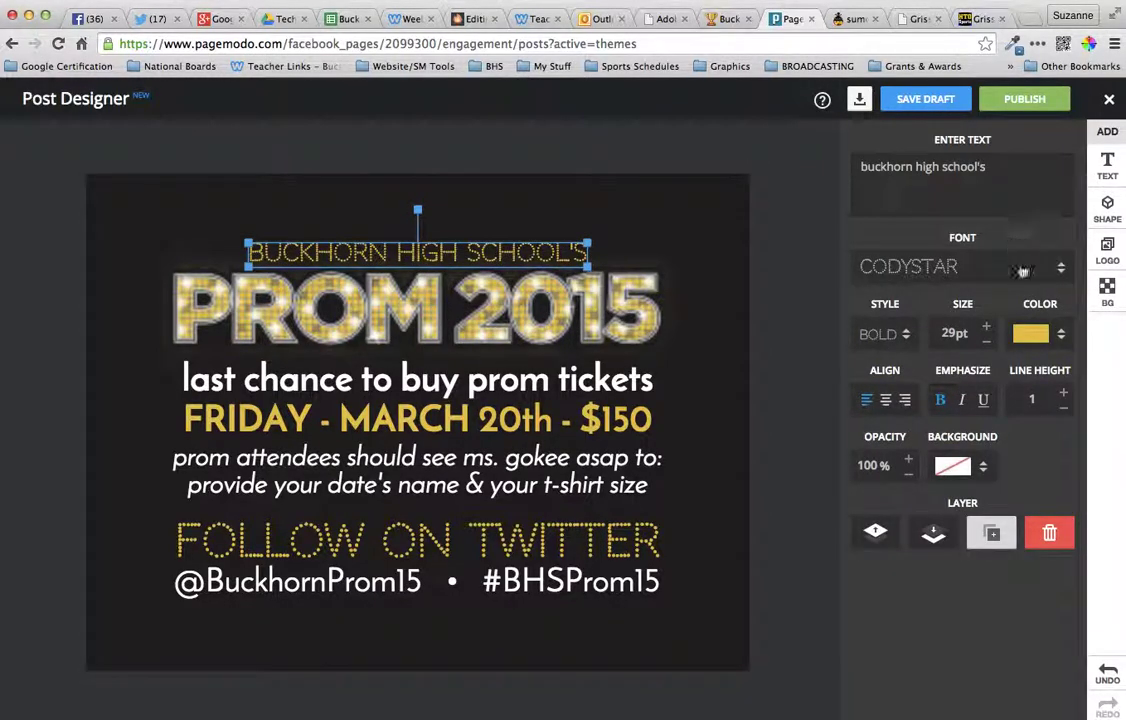
{"action": "left_click_drag", "start_coordinate": [986, 329], "coordinate": [988, 333]}
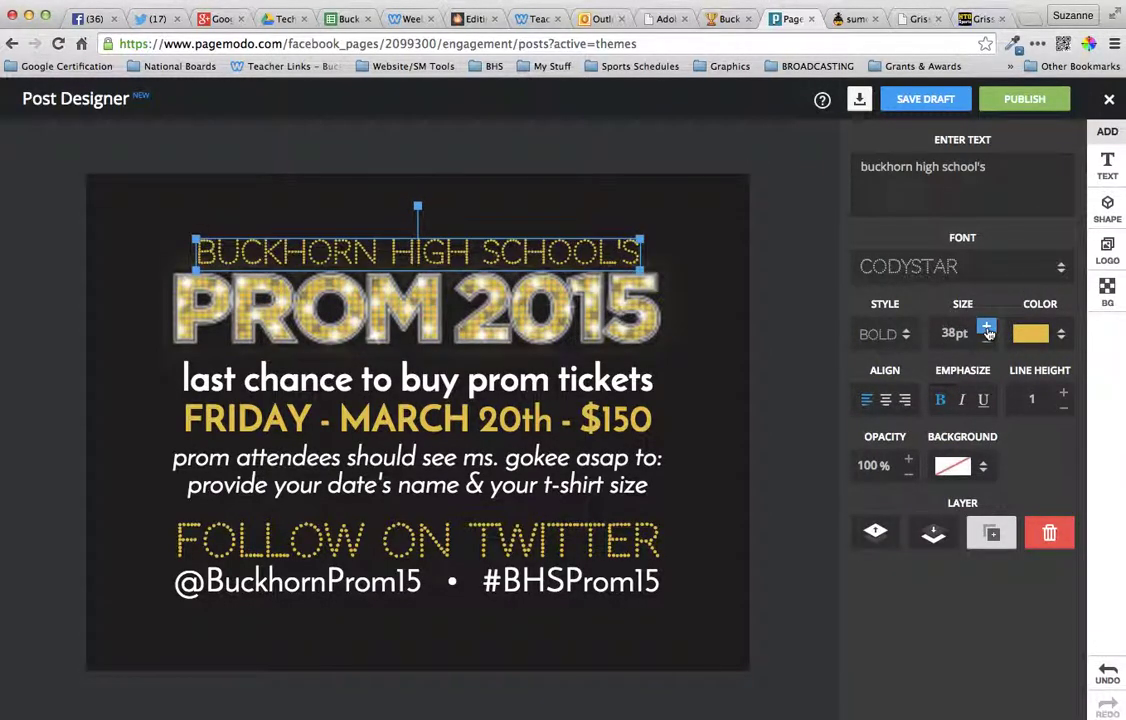
{"action": "left_click", "coordinate": [987, 330]}
{"action": "left_click", "coordinate": [987, 330]}
{"action": "left_click", "coordinate": [987, 330]}
{"action": "left_click", "coordinate": [987, 330]}
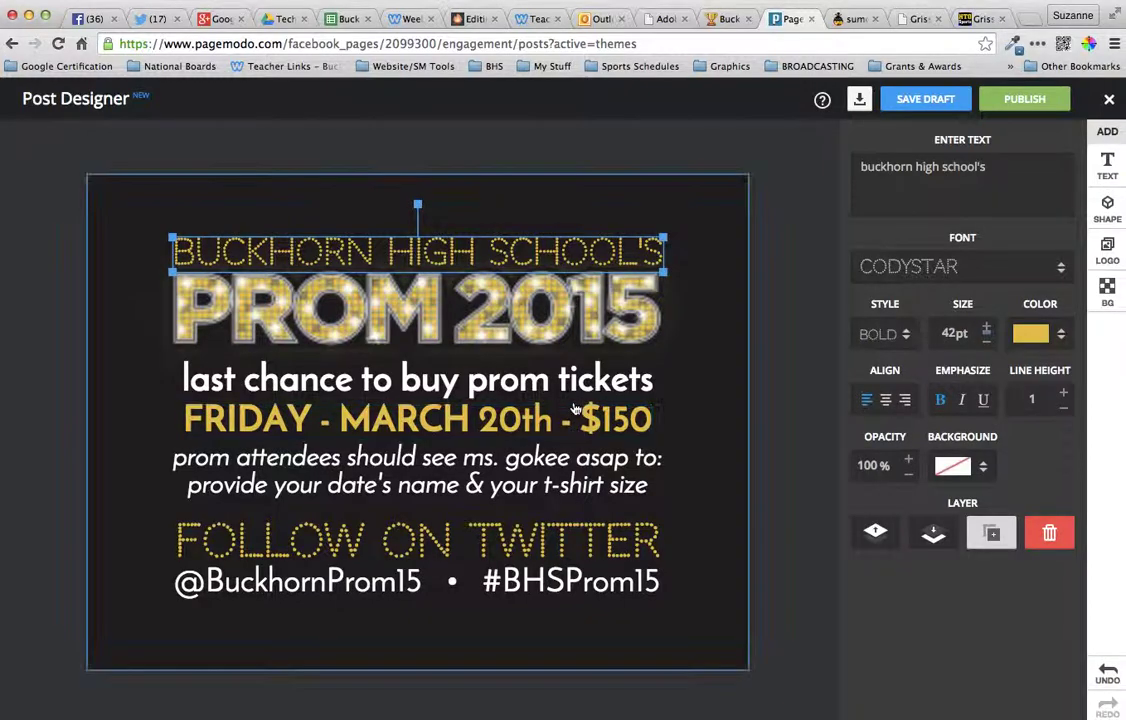
Replace the "last chance to buy prom tickets" text with "MEETING".
{"action": "left_click", "coordinate": [630, 382]}
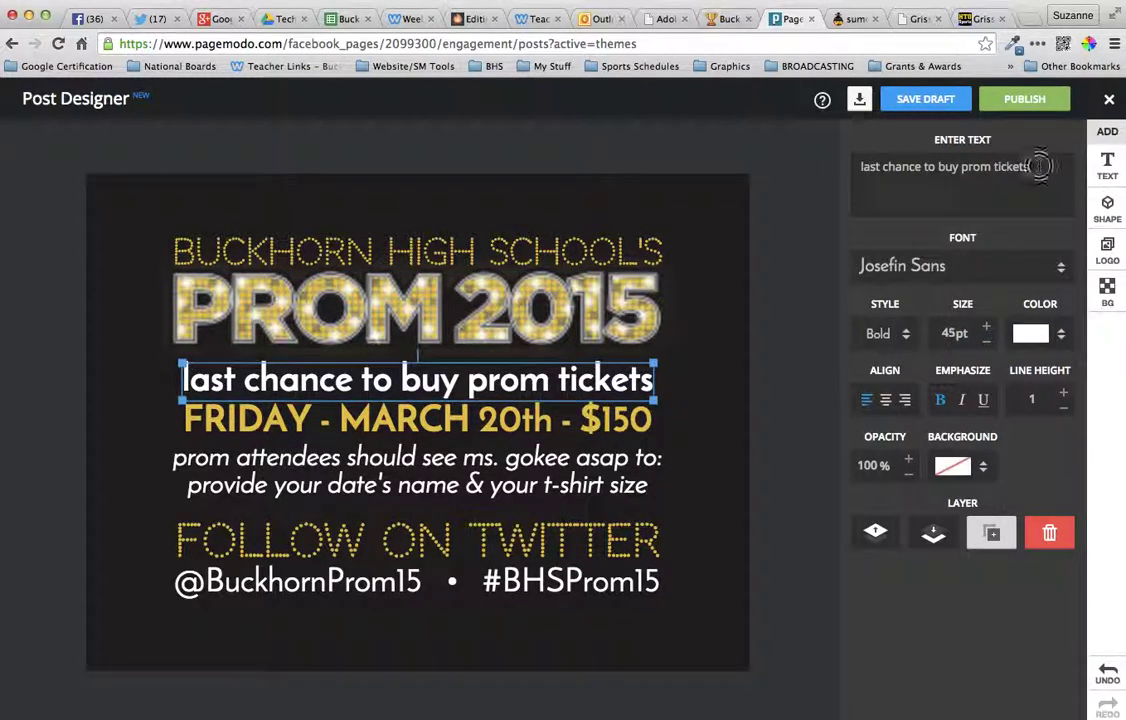
{"action": "left_click_drag", "start_coordinate": [1039, 166], "coordinate": [814, 166]}
{"action": "type", "text": "MEETING"}
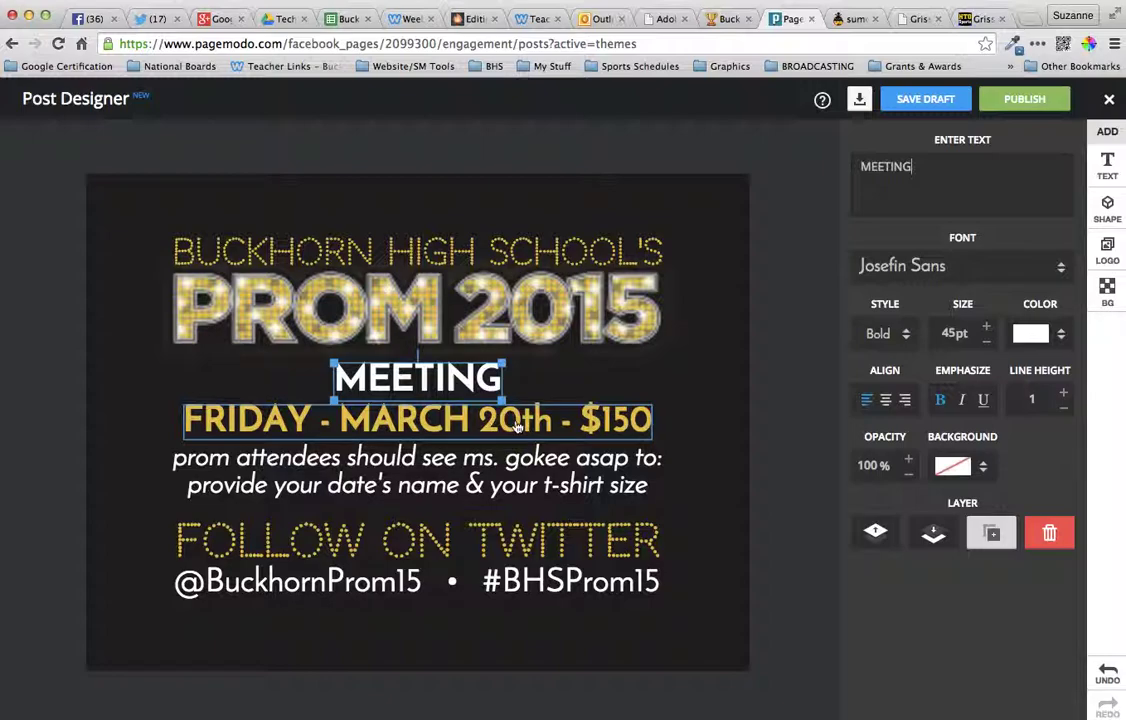
Delete the italic note for prom attendees and move the Twitter handle line and FOLLOW ON TWITTER heading slightly lower.
{"action": "left_click", "coordinate": [477, 478]}
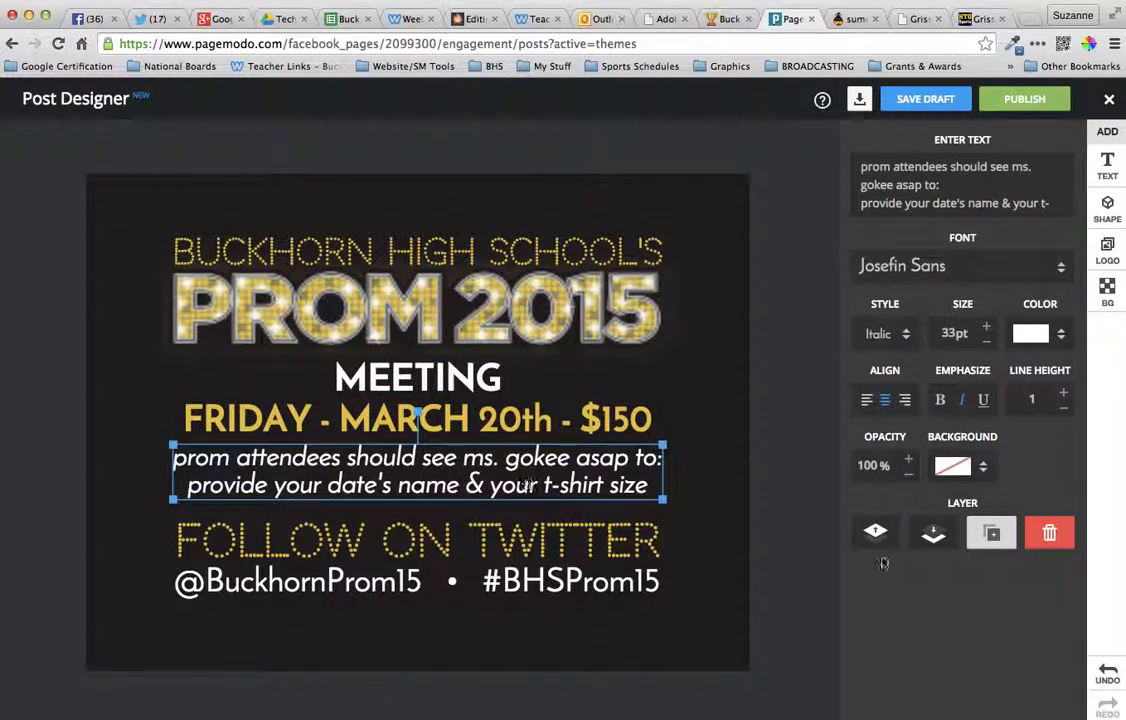
{"action": "left_click", "coordinate": [1066, 540]}
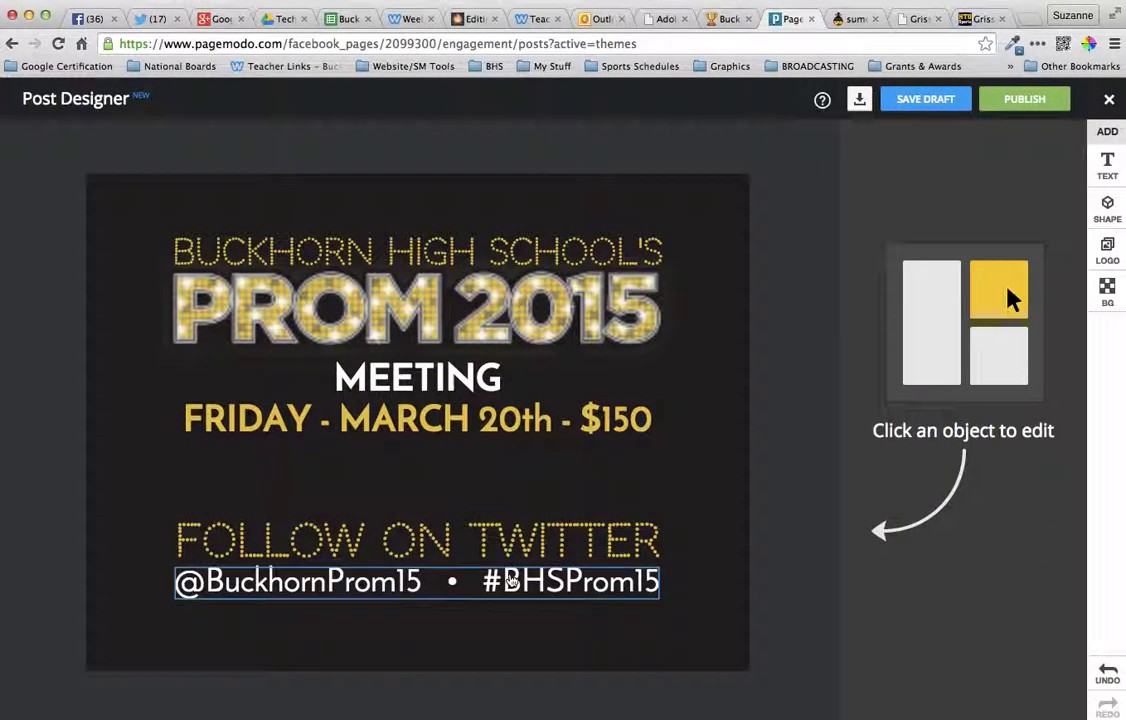
{"action": "left_click", "coordinate": [510, 580]}
{"action": "left_click_drag", "start_coordinate": [510, 580], "coordinate": [510, 605]}
{"action": "left_click_drag", "start_coordinate": [526, 540], "coordinate": [526, 567]}
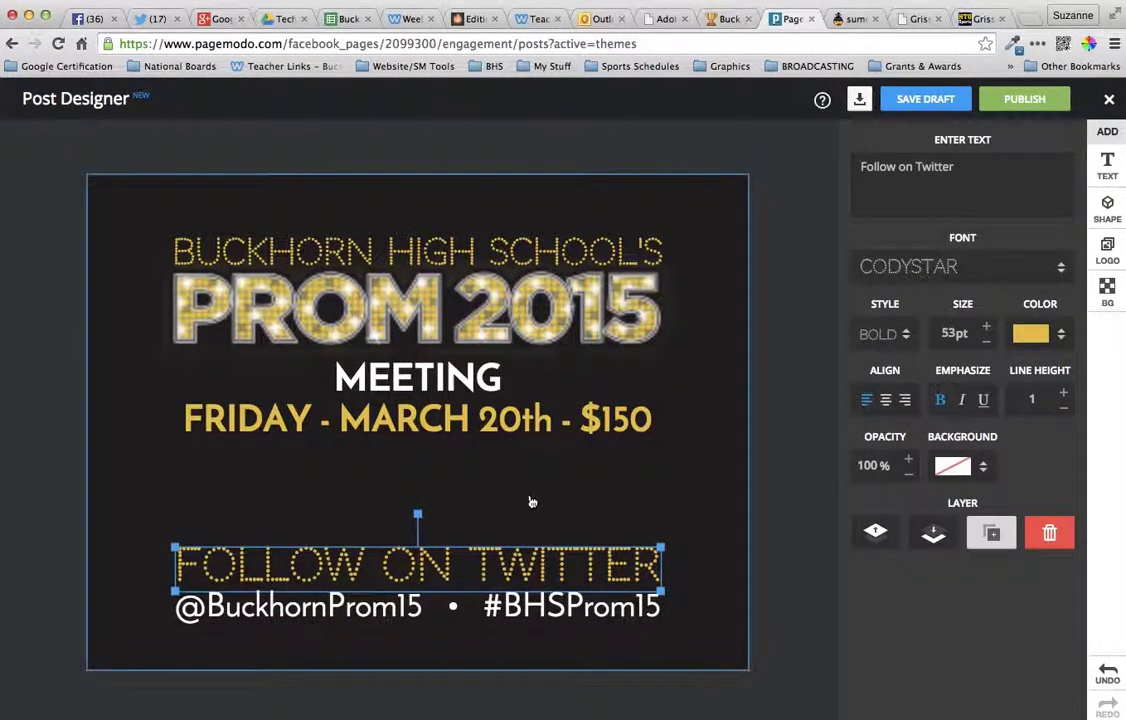
Move the FRIDAY - MARCH 20th - $150 line down to just above the FOLLOW ON TWITTER heading.
{"action": "left_click", "coordinate": [530, 500]}
{"action": "left_click", "coordinate": [533, 433]}
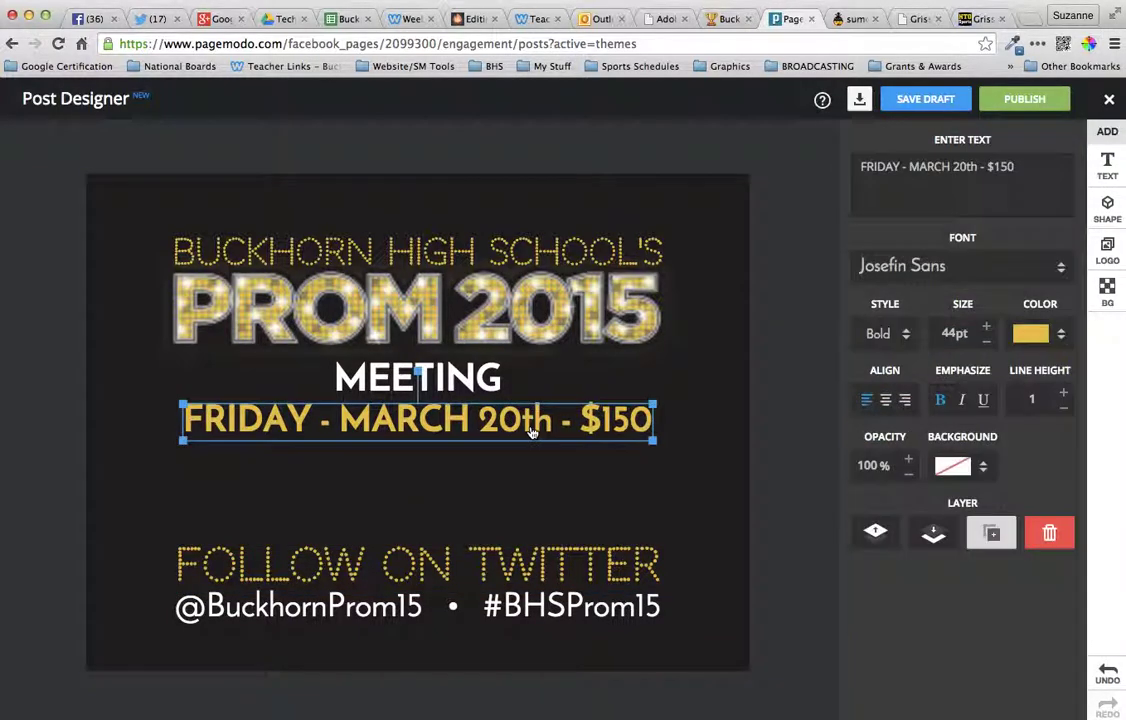
{"action": "left_click_drag", "start_coordinate": [533, 433], "coordinate": [525, 489]}
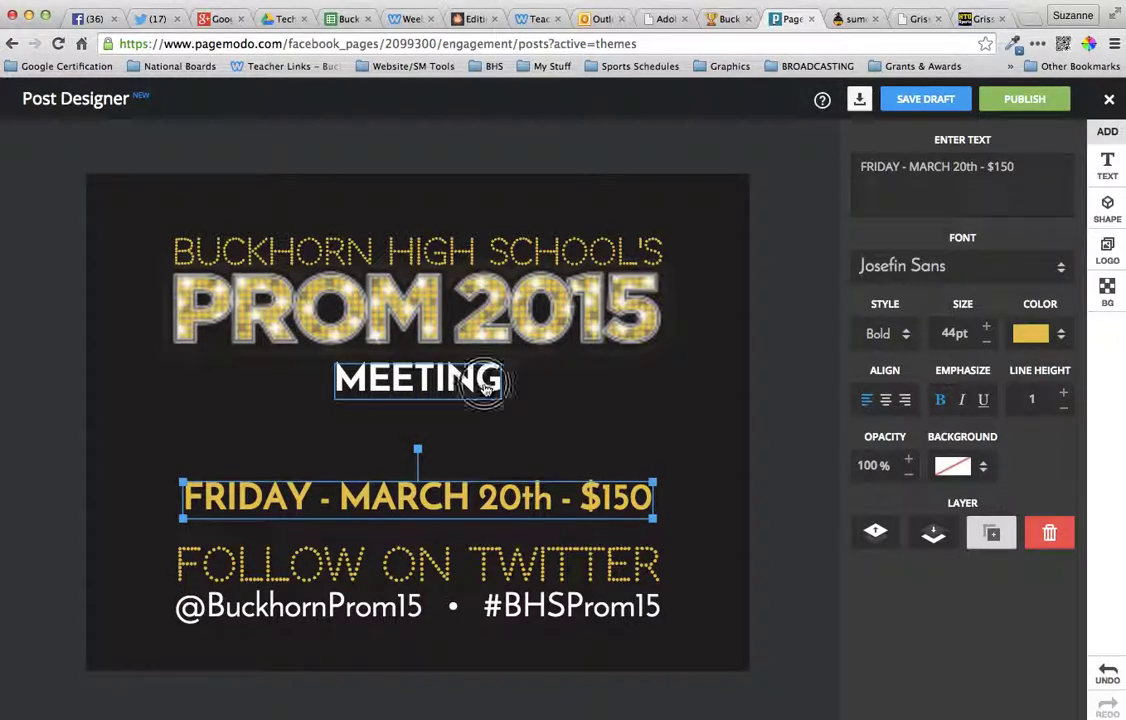
Enlarge the MEETING text to 95 pt and move it slightly lower beneath the PROM 2015 heading.
{"action": "left_click", "coordinate": [490, 381]}
{"action": "left_click", "coordinate": [985, 326]}
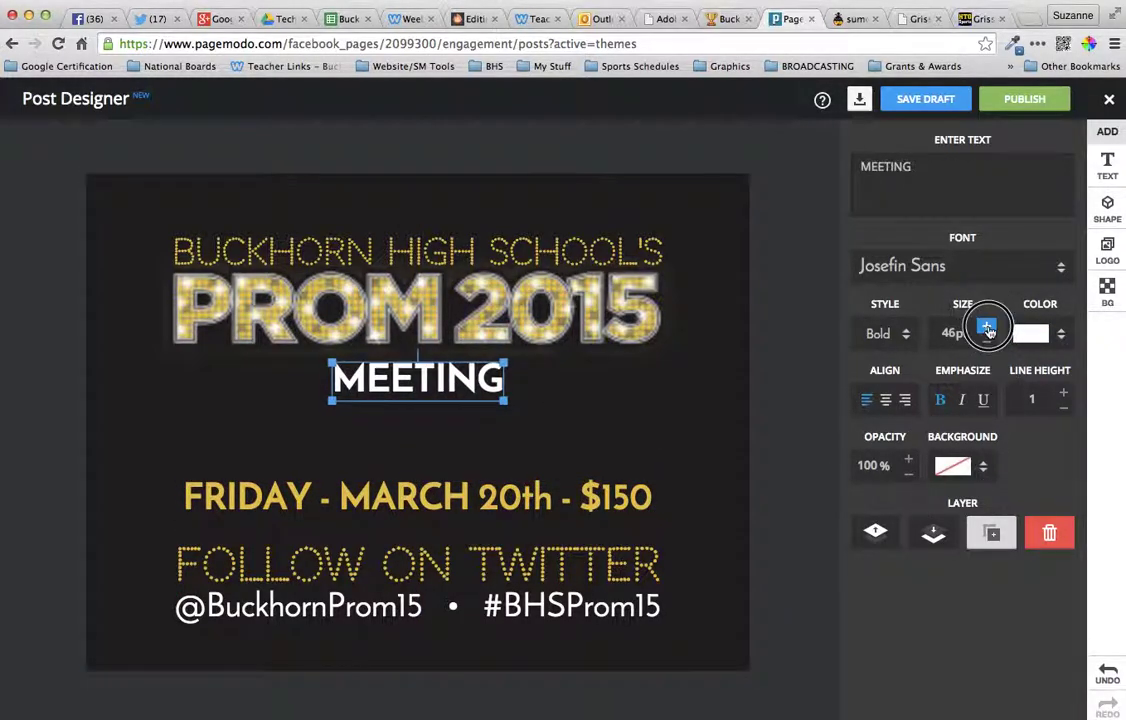
{"action": "left_click_drag", "start_coordinate": [407, 378], "coordinate": [413, 398]}
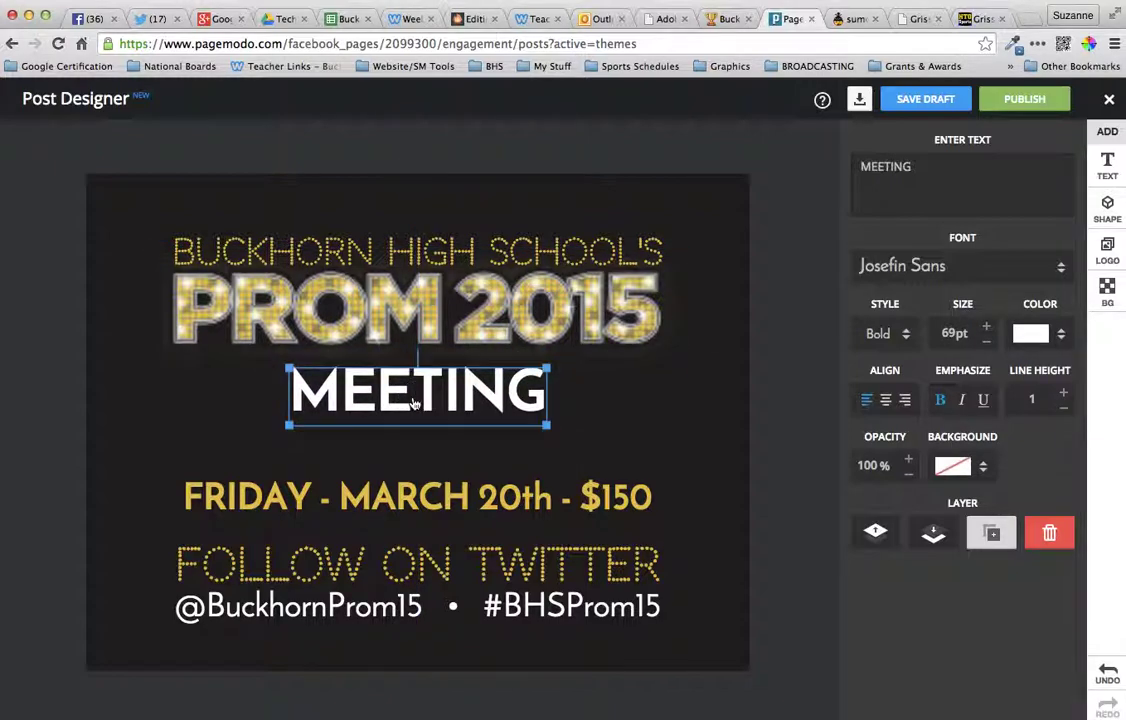
{"action": "left_click", "coordinate": [986, 328]}
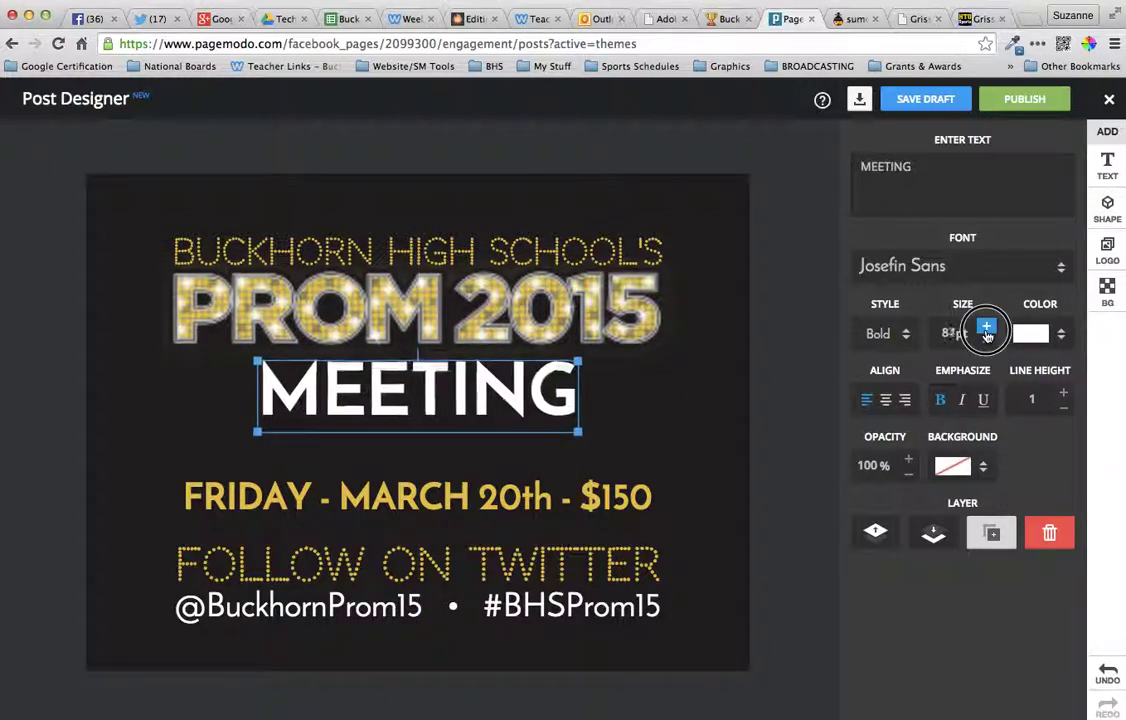
{"action": "left_click_drag", "start_coordinate": [986, 334], "coordinate": [987, 330]}
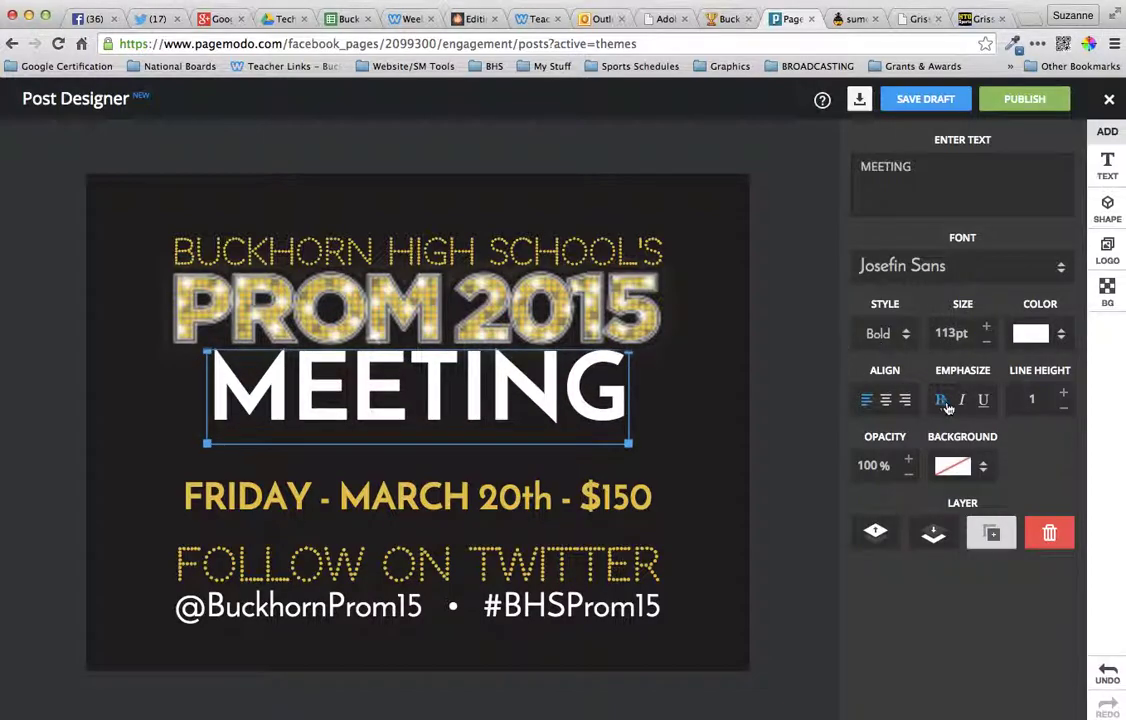
{"action": "left_click", "coordinate": [988, 342]}
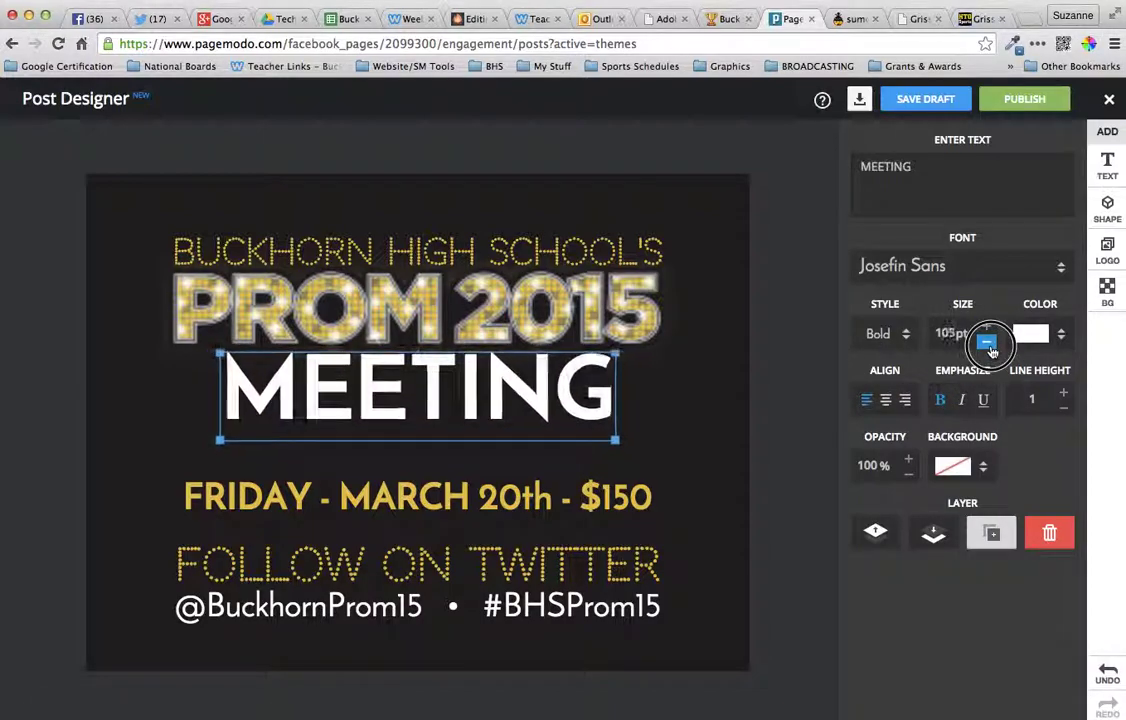
{"action": "left_click", "coordinate": [634, 442]}
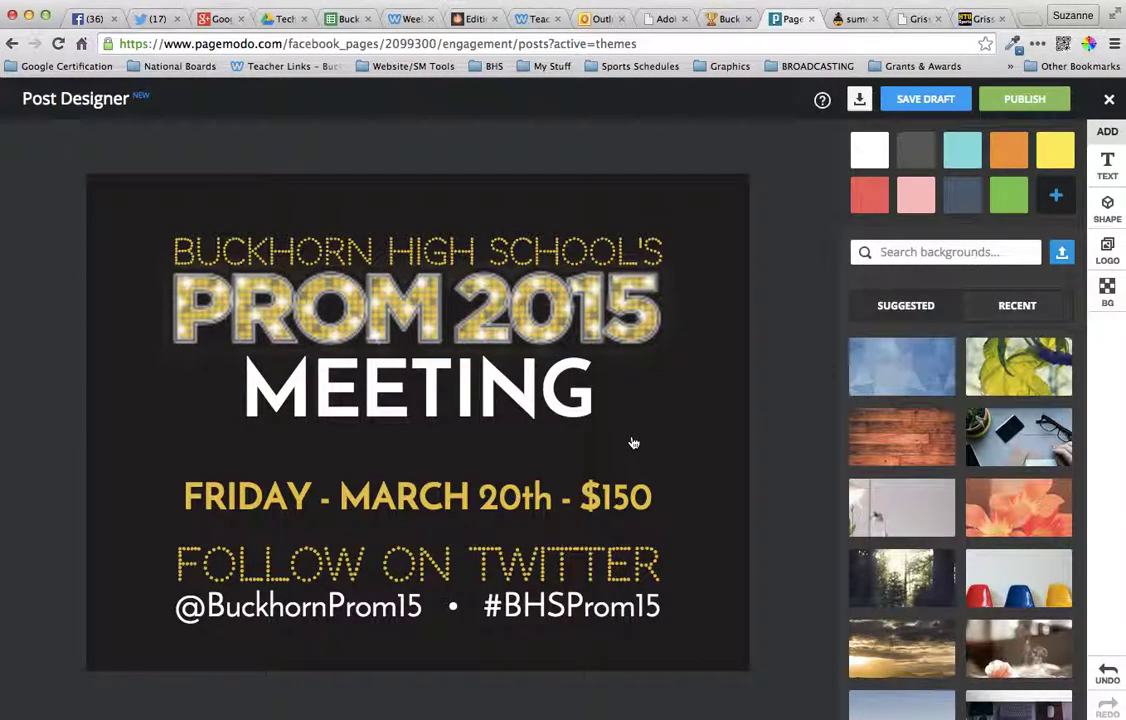
Get the custom hex colour code of the gold FRIDAY - MARCH 20th - $150 line for reuse.
{"action": "left_click", "coordinate": [467, 369]}
{"action": "left_click", "coordinate": [470, 497]}
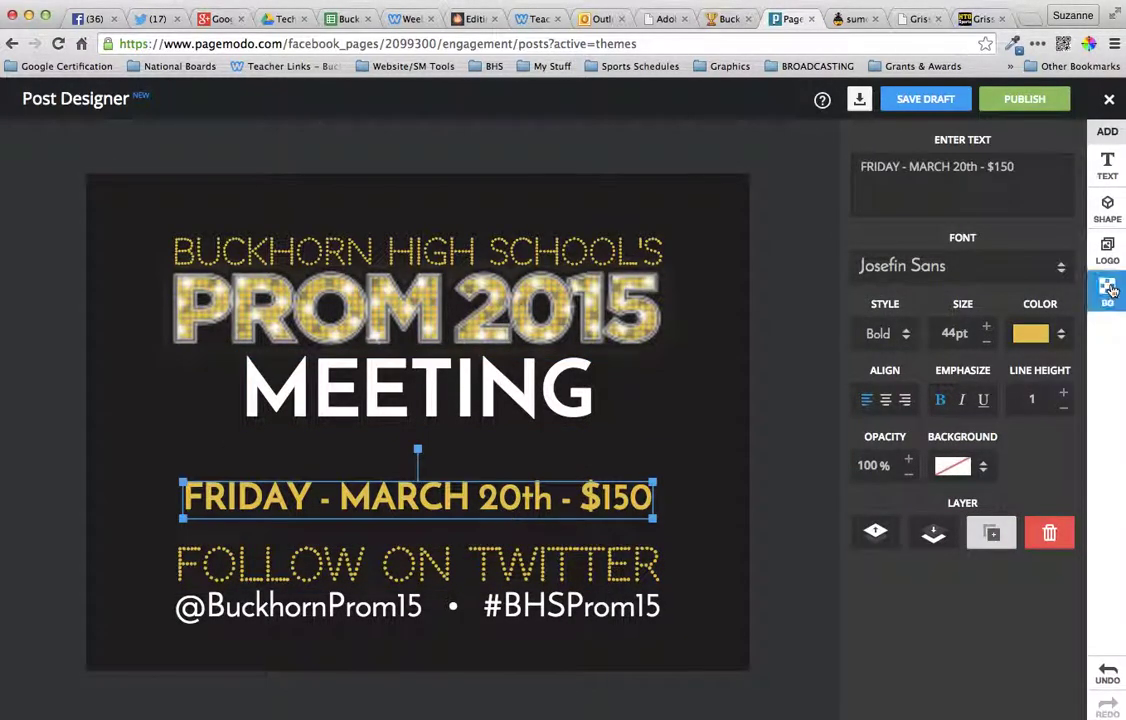
{"action": "left_click", "coordinate": [1061, 334]}
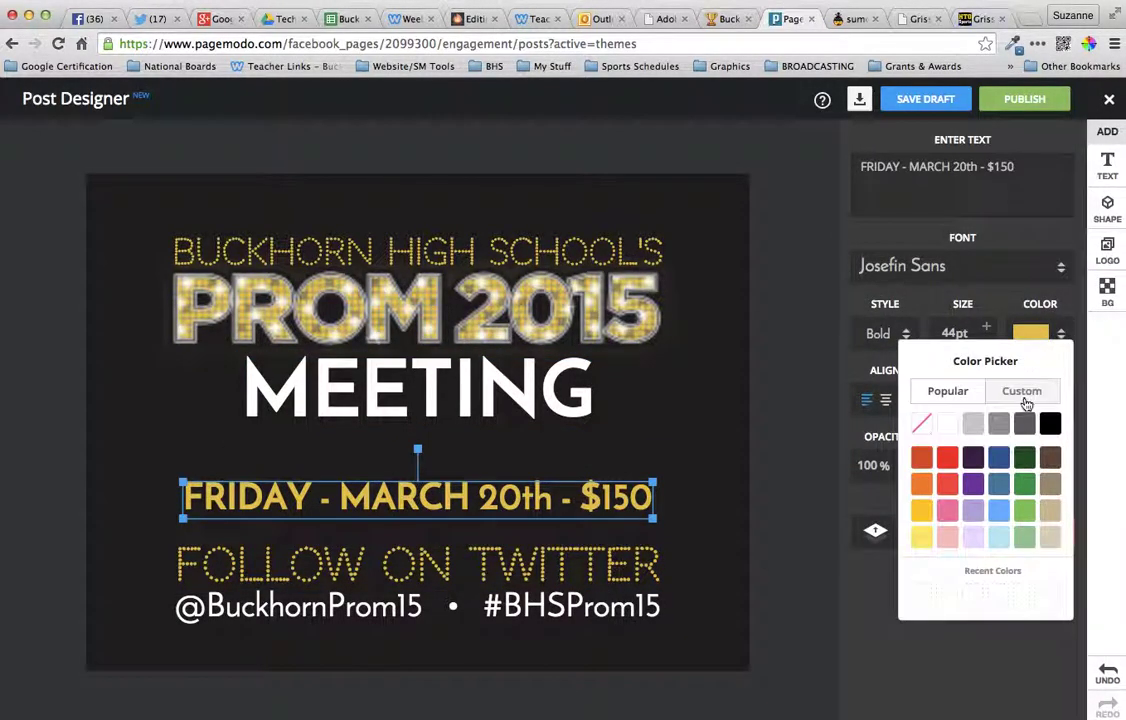
{"action": "left_click", "coordinate": [1022, 392]}
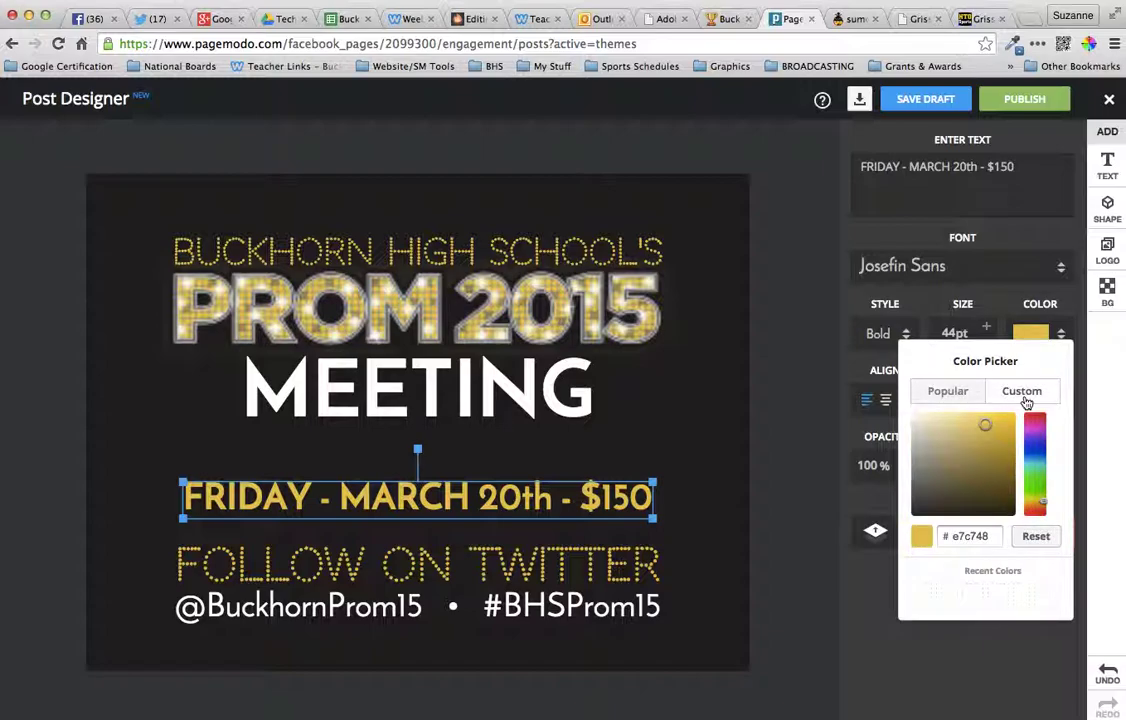
{"action": "double_click", "coordinate": [973, 536]}
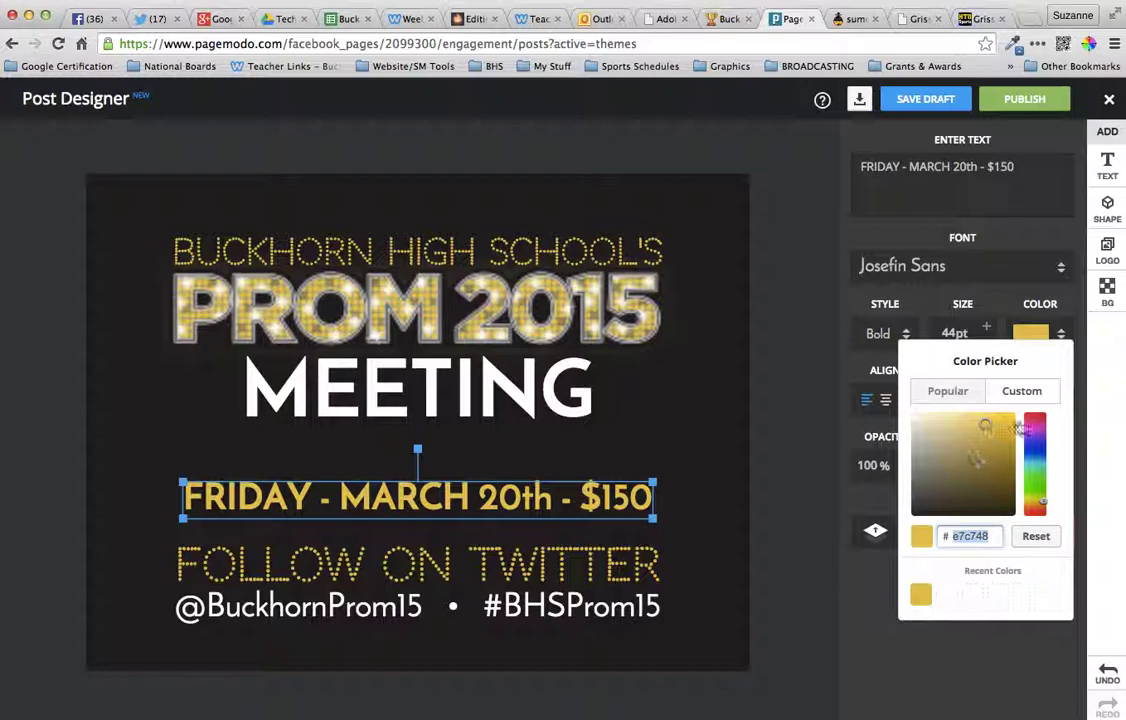
Recolour the MEETING text with the recently used gold from the date line, and reopen its colour choices.
{"action": "left_click", "coordinate": [520, 403]}
{"action": "left_click", "coordinate": [520, 403]}
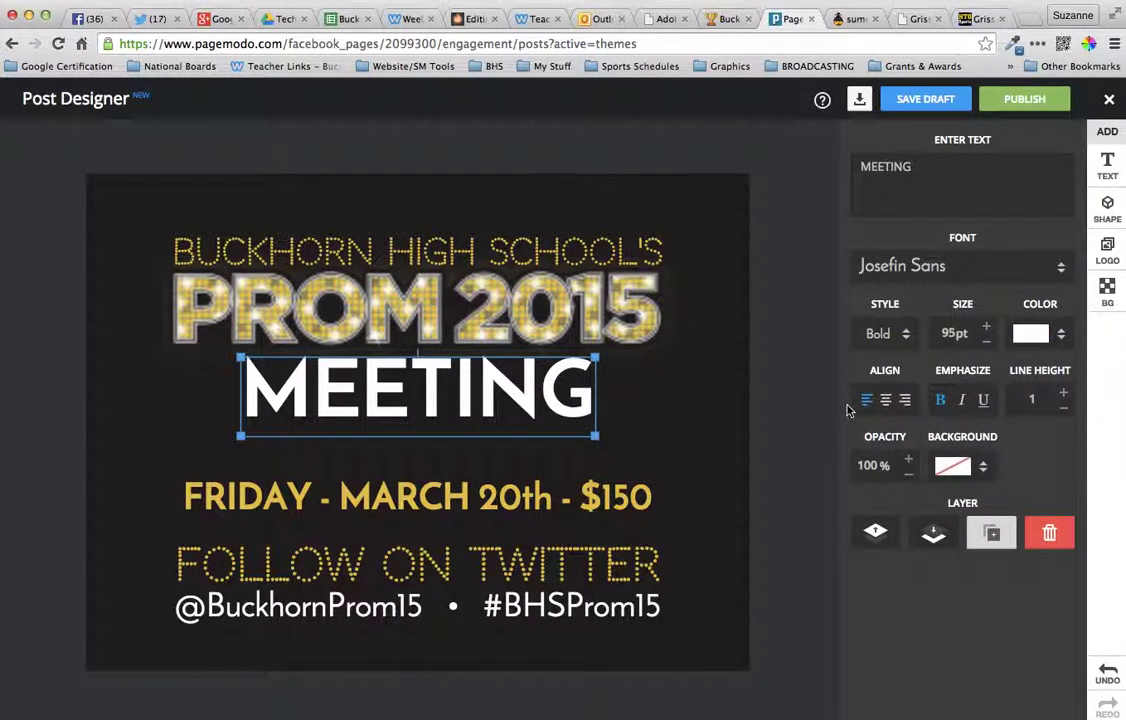
{"action": "left_click", "coordinate": [1060, 336]}
{"action": "left_click", "coordinate": [920, 594]}
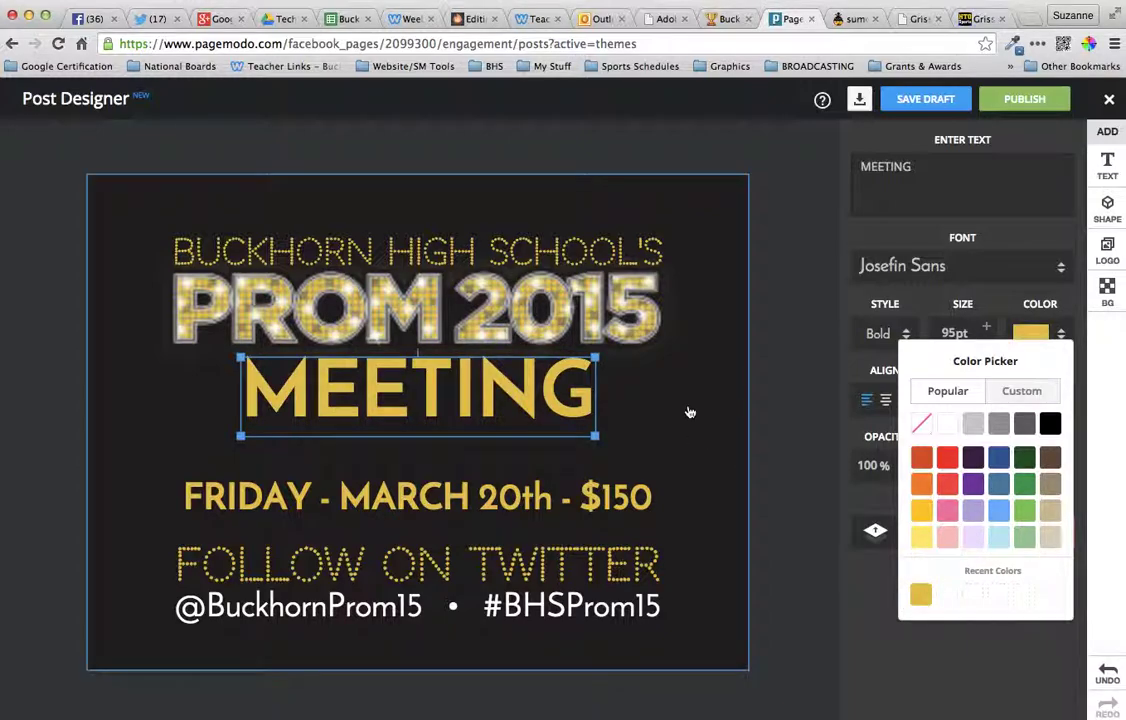
{"action": "left_click", "coordinate": [689, 412]}
{"action": "left_click", "coordinate": [555, 395]}
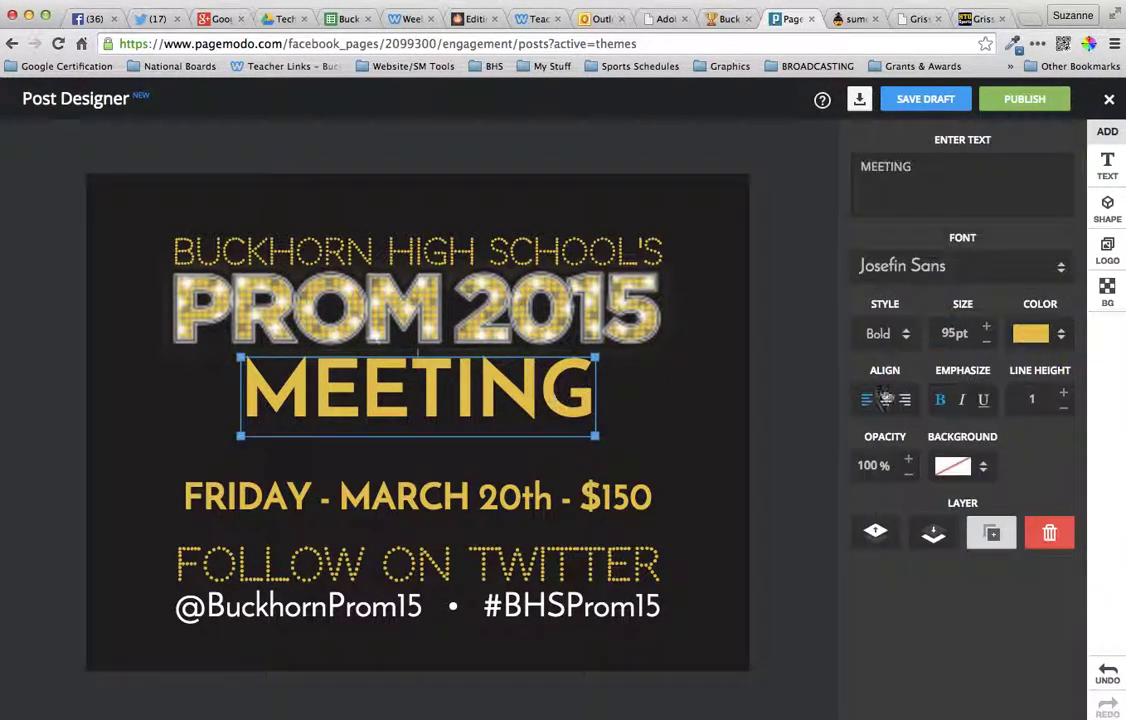
{"action": "left_click", "coordinate": [1062, 337]}
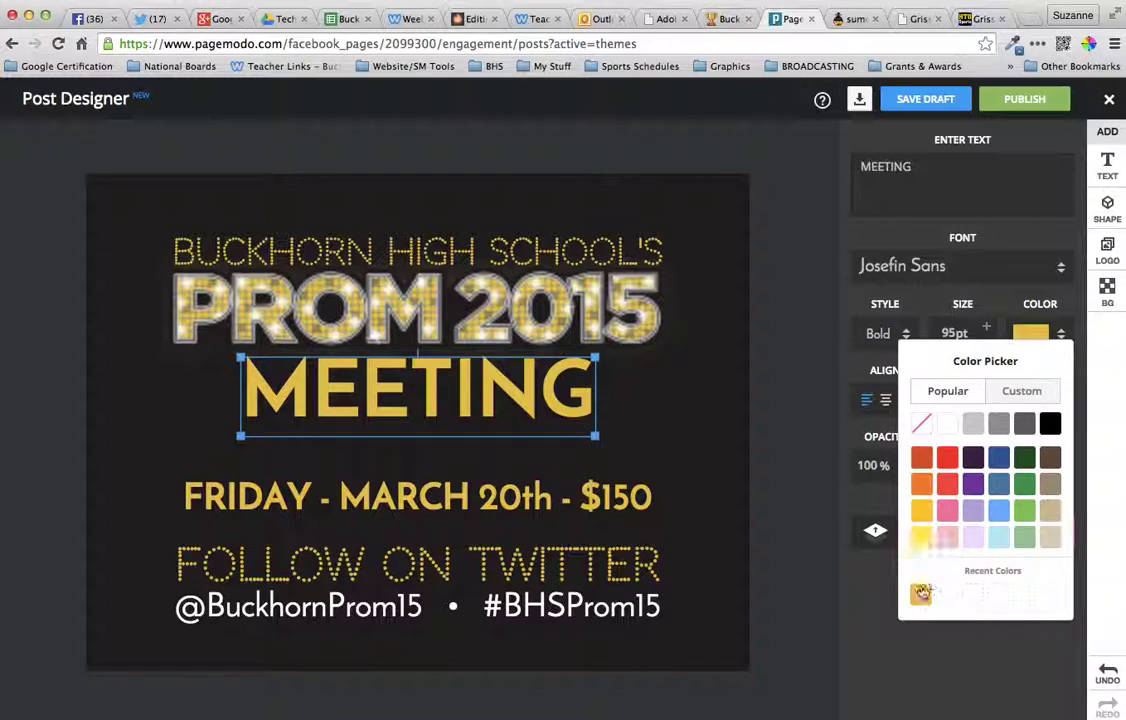